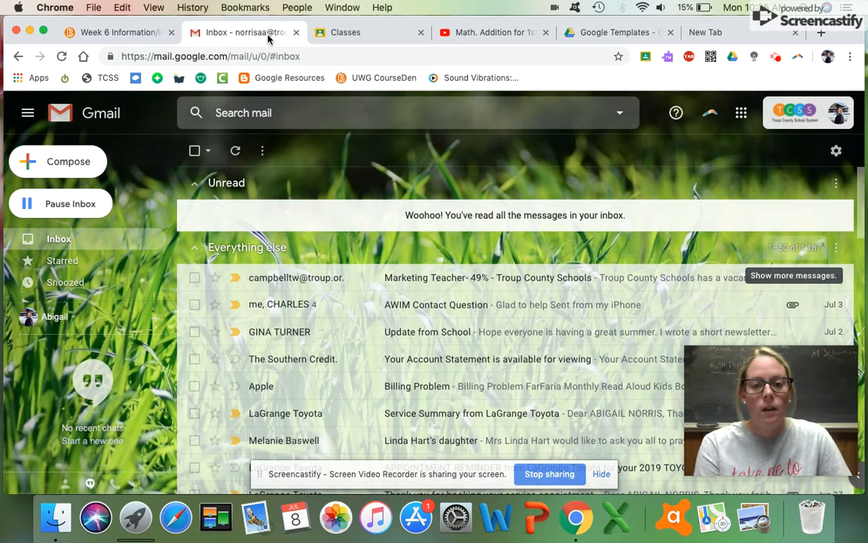
Open Google Classroom from the apps grid, close the duplicate tab, and start a new class.
{"action": "left_click", "coordinate": [741, 115]}
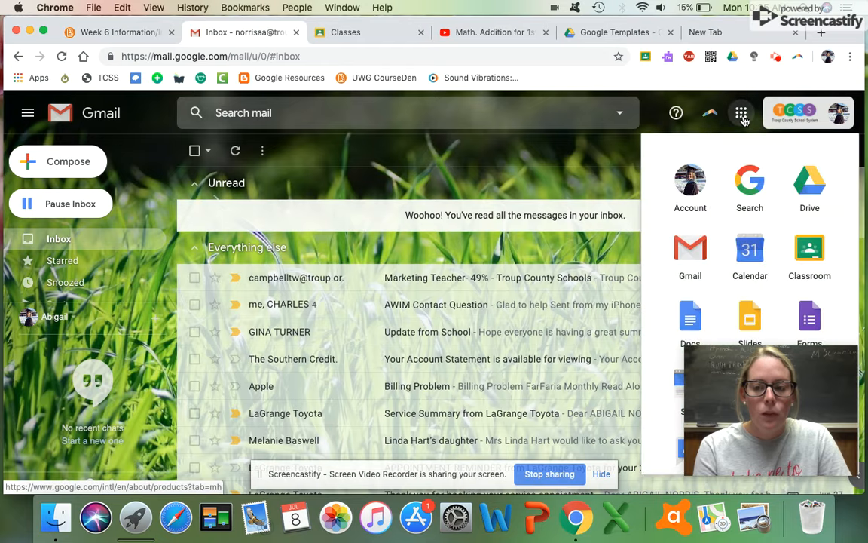
{"action": "left_click", "coordinate": [805, 254]}
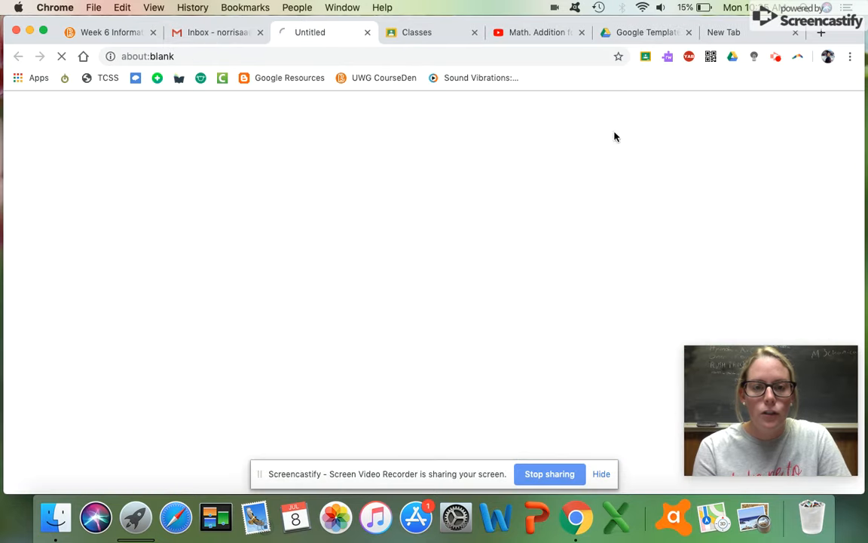
{"action": "left_click", "coordinate": [474, 32]}
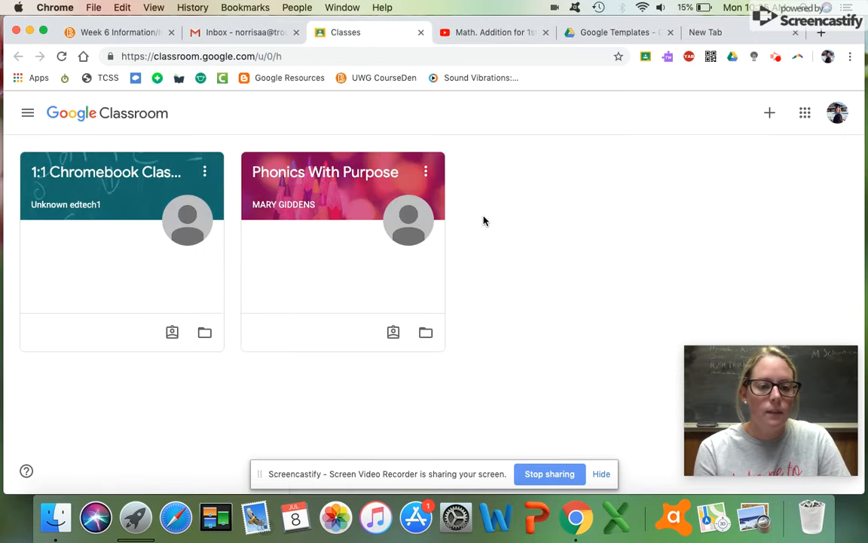
{"action": "left_click", "coordinate": [768, 115]}
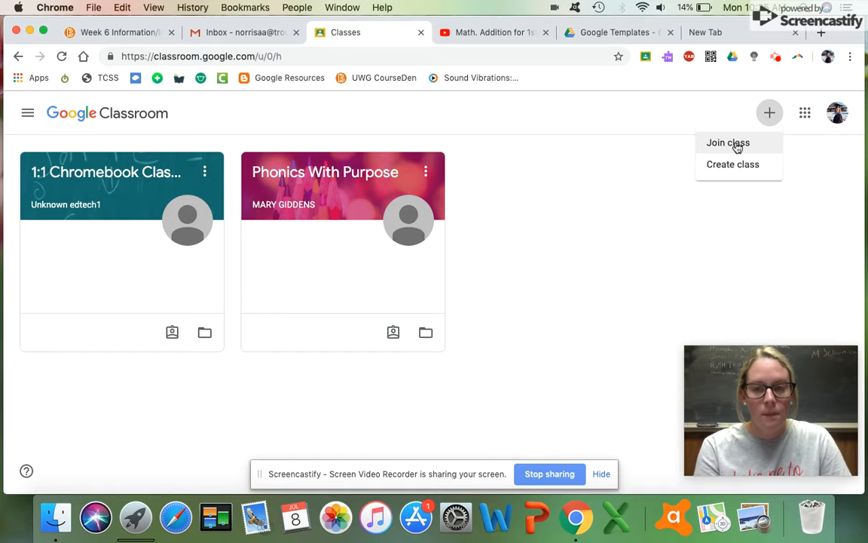
{"action": "left_click", "coordinate": [736, 169]}
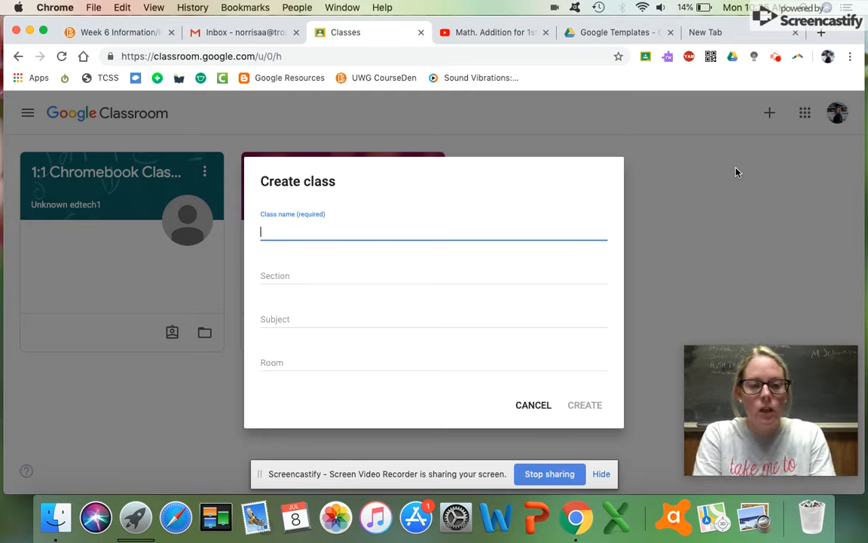
Create a class named 'First Grade Norris'.
{"action": "type", "text": "First G"}
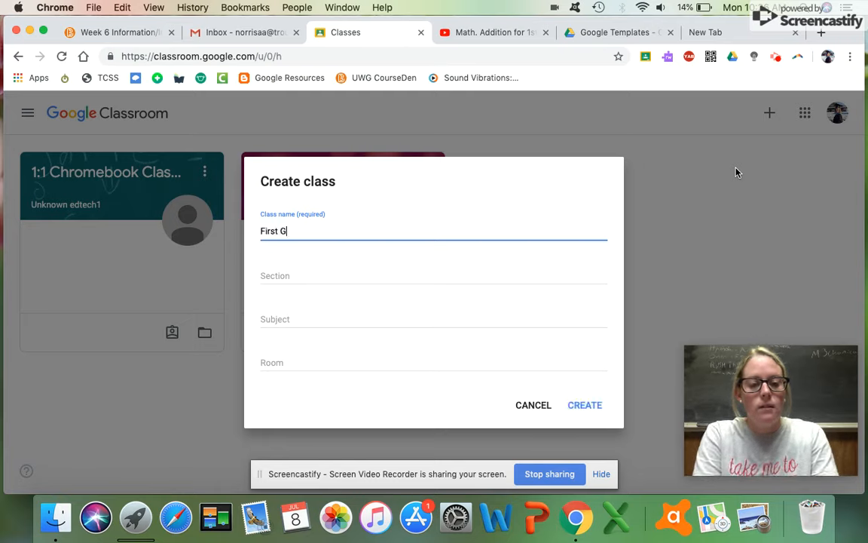
{"action": "type", "text": "rade Norri"}
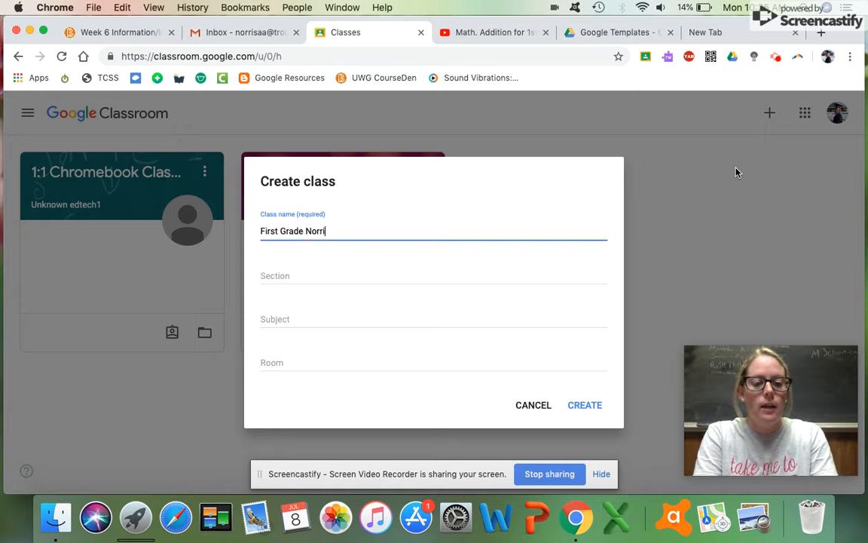
{"action": "type", "text": "s"}
{"action": "left_click", "coordinate": [579, 405]}
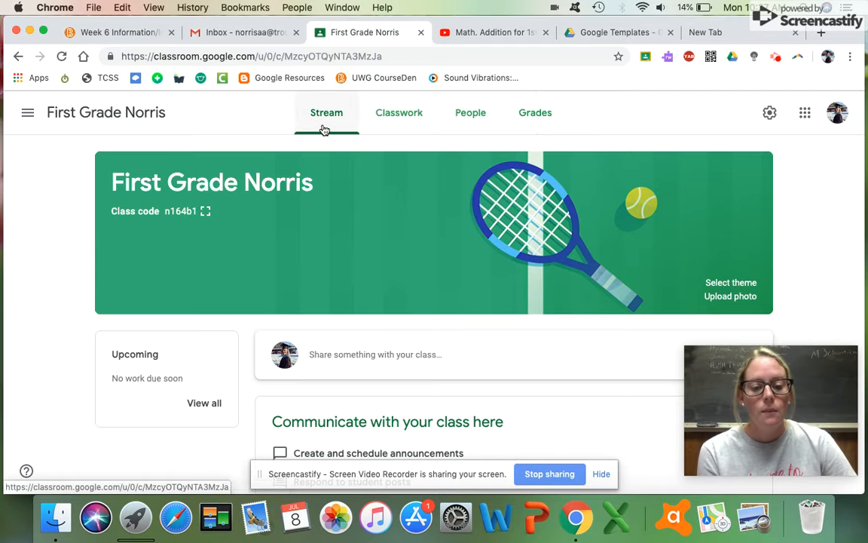
Start a class announcement and bring up its Google Drive file attachment window.
{"action": "scroll", "coordinate": [326, 402], "scroll_direction": "down", "scroll_amount": 2}
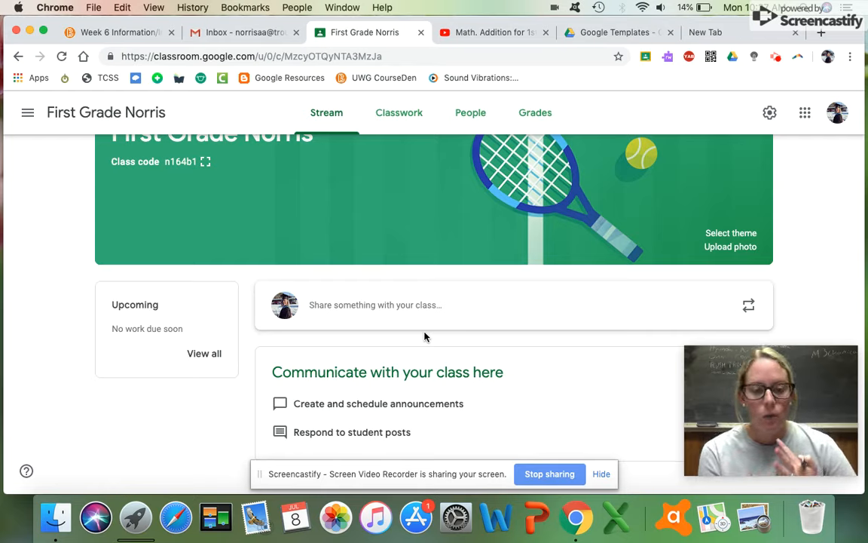
{"action": "left_click", "coordinate": [386, 320]}
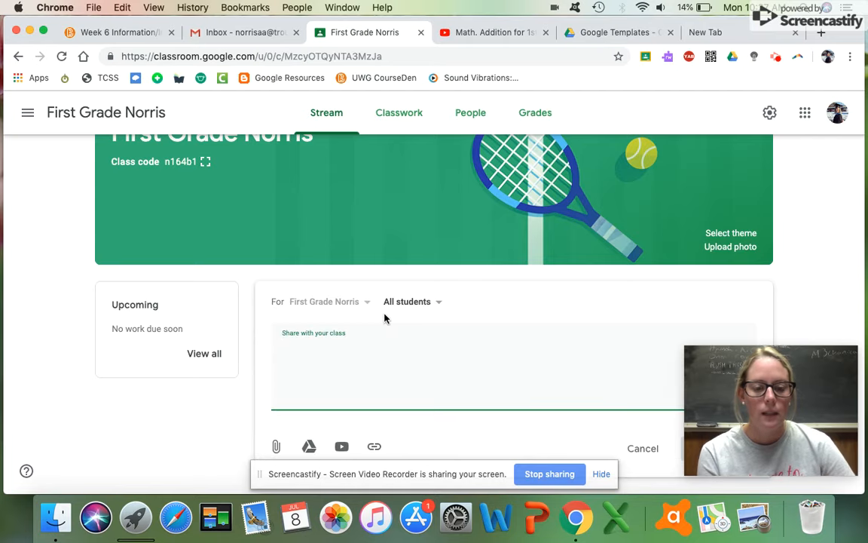
{"action": "scroll", "coordinate": [385, 319], "scroll_direction": "up", "scroll_amount": 1}
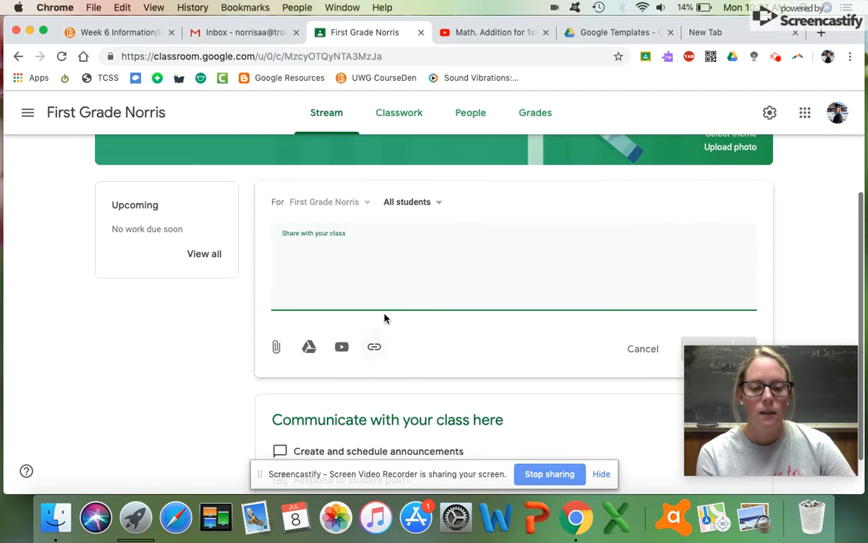
{"action": "left_click", "coordinate": [276, 347]}
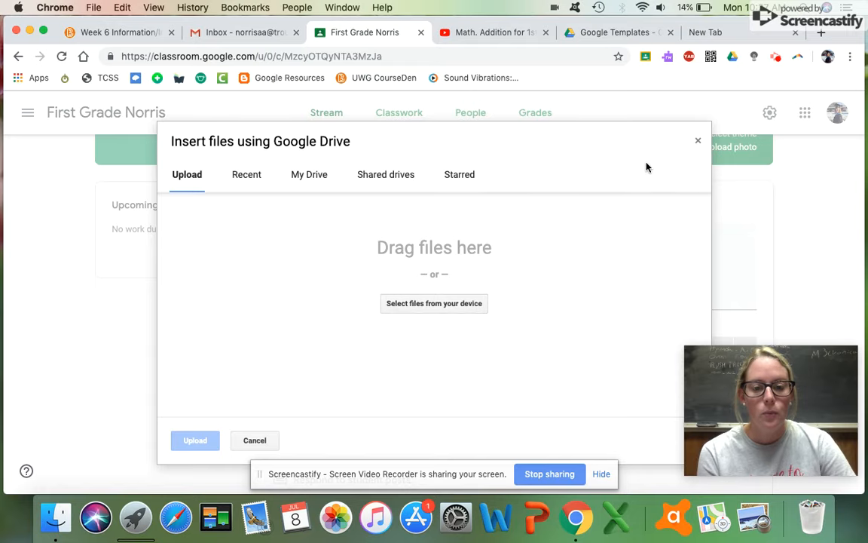
Close the upload window and look through recent files in the Google Drive picker.
{"action": "left_click", "coordinate": [700, 143]}
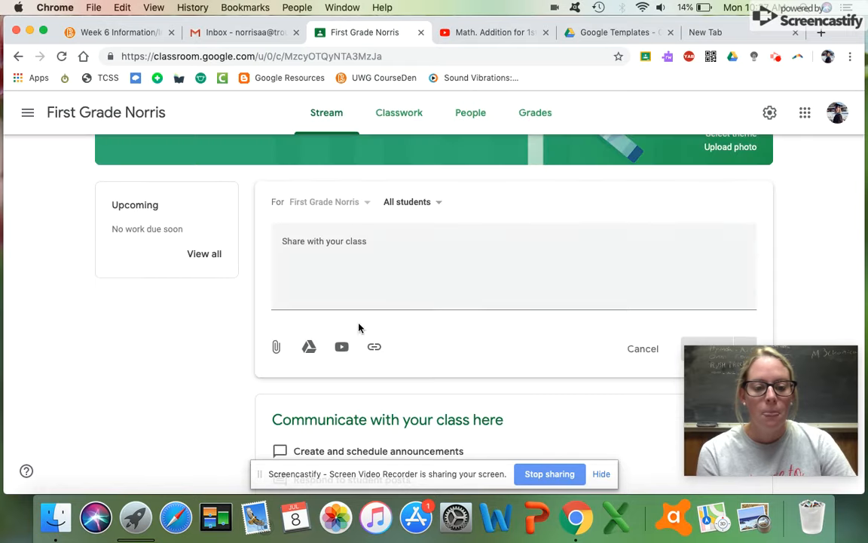
{"action": "left_click", "coordinate": [308, 346]}
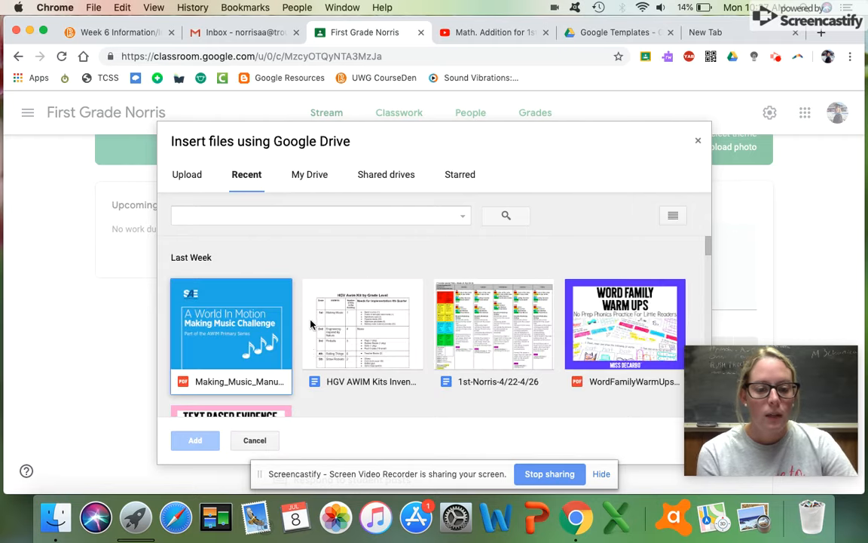
{"action": "scroll", "coordinate": [336, 338], "scroll_direction": "down", "scroll_amount": 2}
{"action": "scroll", "coordinate": [336, 339], "scroll_direction": "down", "scroll_amount": 5}
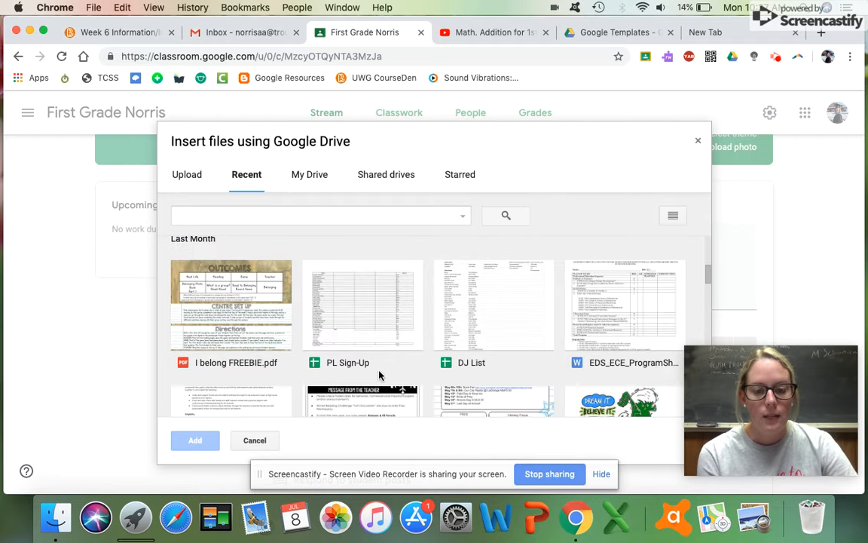
{"action": "scroll", "coordinate": [331, 377], "scroll_direction": "up", "scroll_amount": 5}
Browse the My Drive and Shared drives folders, then close the picker without attaching anything.
{"action": "left_click", "coordinate": [309, 180]}
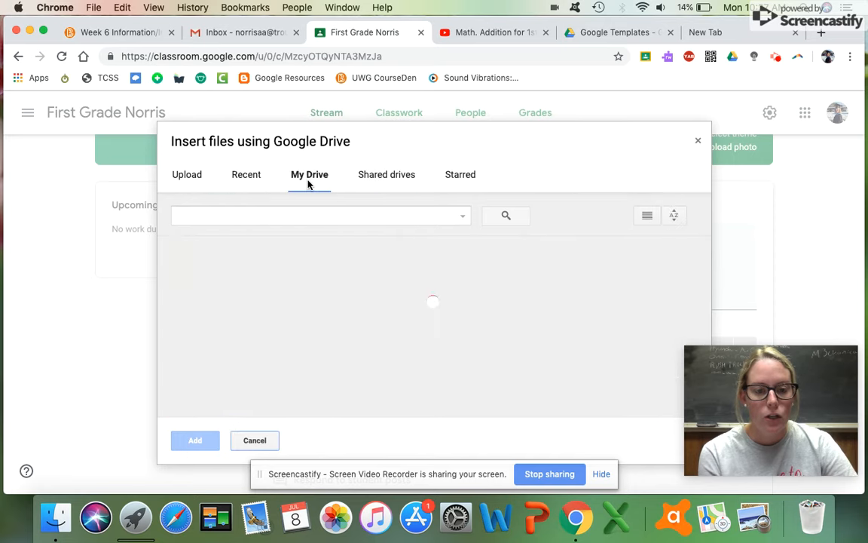
{"action": "left_click", "coordinate": [398, 185]}
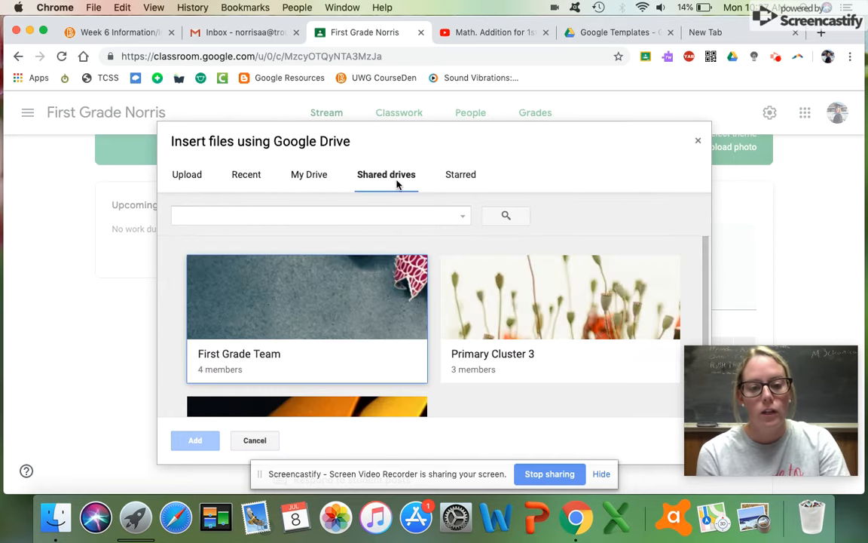
{"action": "left_click", "coordinate": [300, 184]}
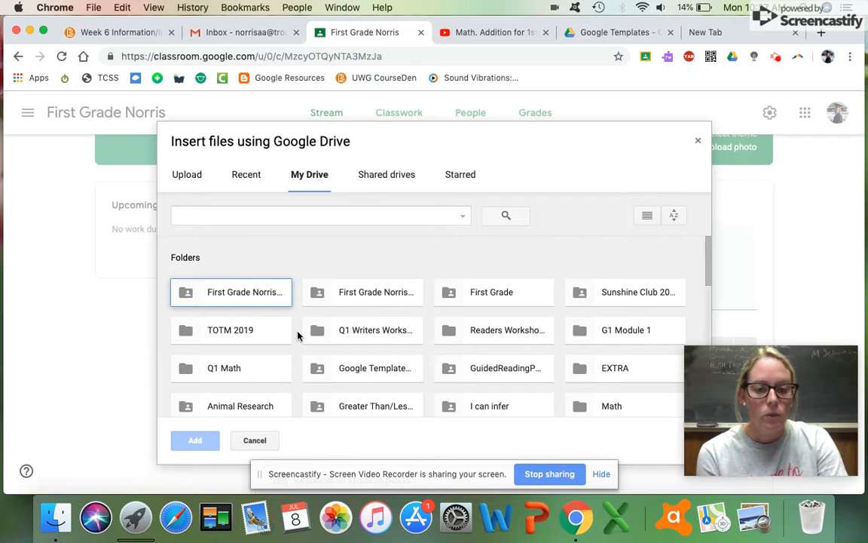
{"action": "scroll", "coordinate": [298, 337], "scroll_direction": "down", "scroll_amount": 2}
{"action": "scroll", "coordinate": [297, 336], "scroll_direction": "down", "scroll_amount": 2}
{"action": "scroll", "coordinate": [286, 332], "scroll_direction": "down", "scroll_amount": 2}
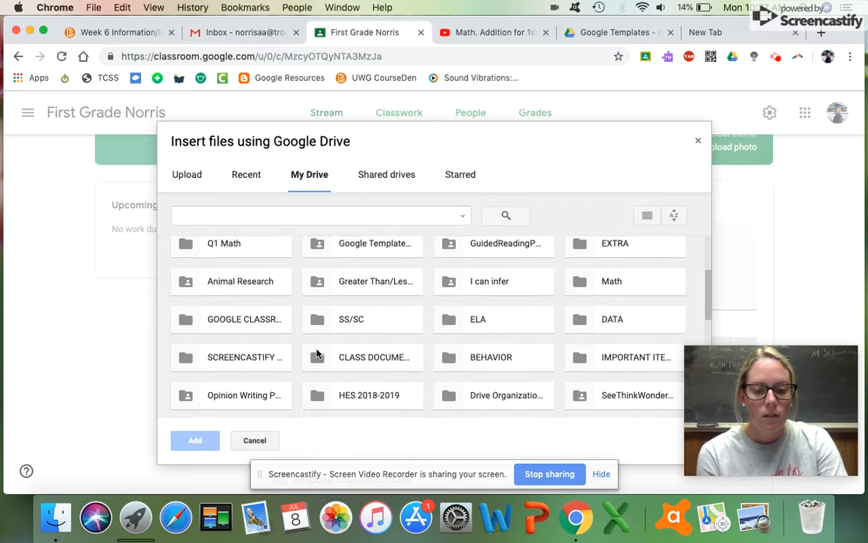
{"action": "scroll", "coordinate": [316, 352], "scroll_direction": "down", "scroll_amount": 2}
{"action": "scroll", "coordinate": [317, 352], "scroll_direction": "down", "scroll_amount": 3}
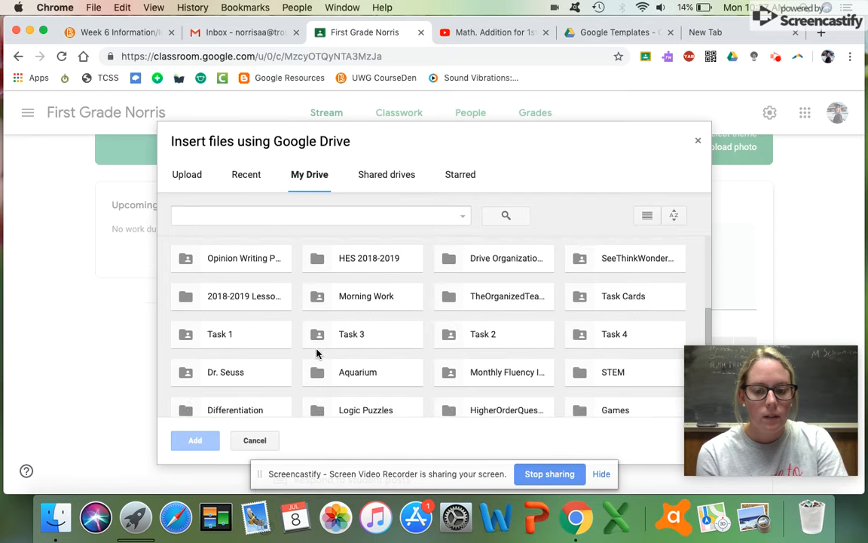
{"action": "scroll", "coordinate": [316, 352], "scroll_direction": "down", "scroll_amount": 3}
{"action": "scroll", "coordinate": [316, 353], "scroll_direction": "up", "scroll_amount": 5}
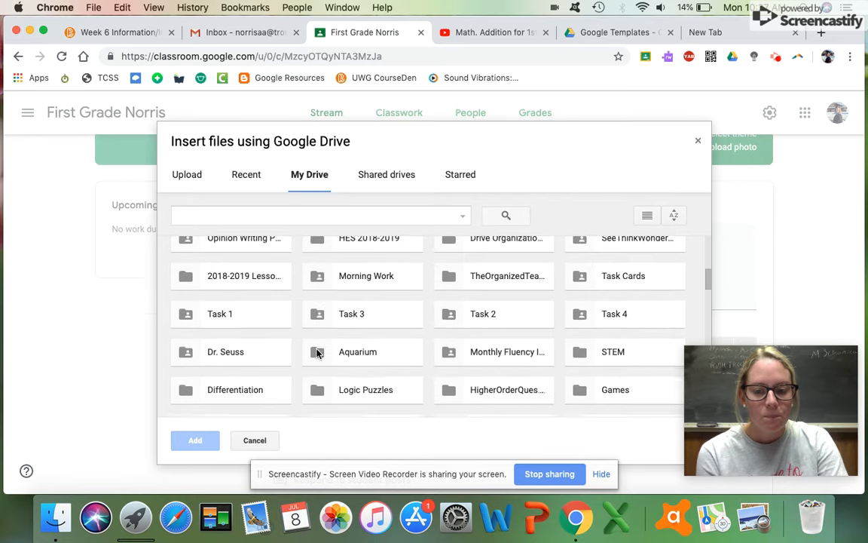
{"action": "scroll", "coordinate": [316, 352], "scroll_direction": "up", "scroll_amount": 3}
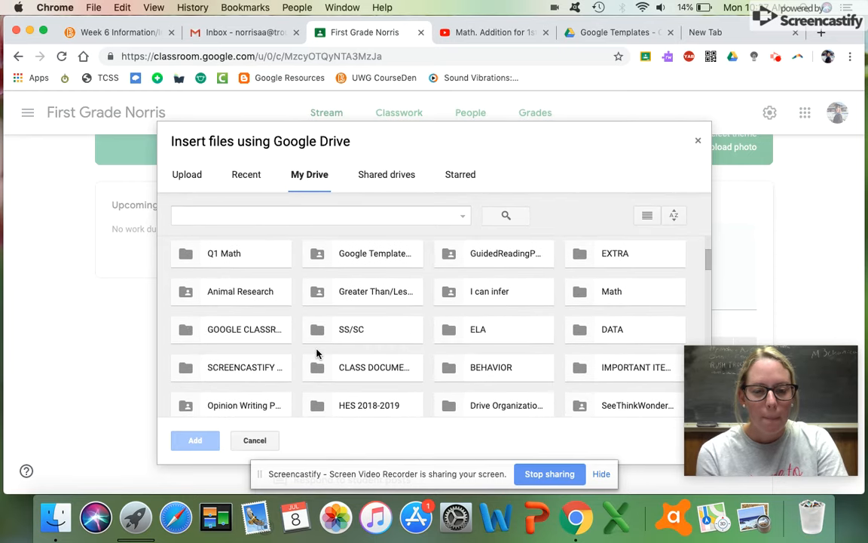
{"action": "scroll", "coordinate": [306, 346], "scroll_direction": "up", "scroll_amount": 1}
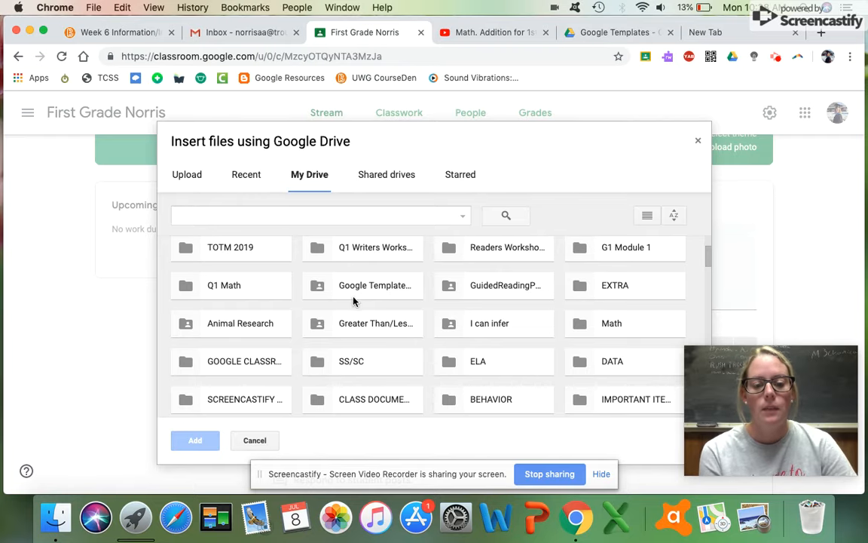
{"action": "left_click", "coordinate": [698, 140]}
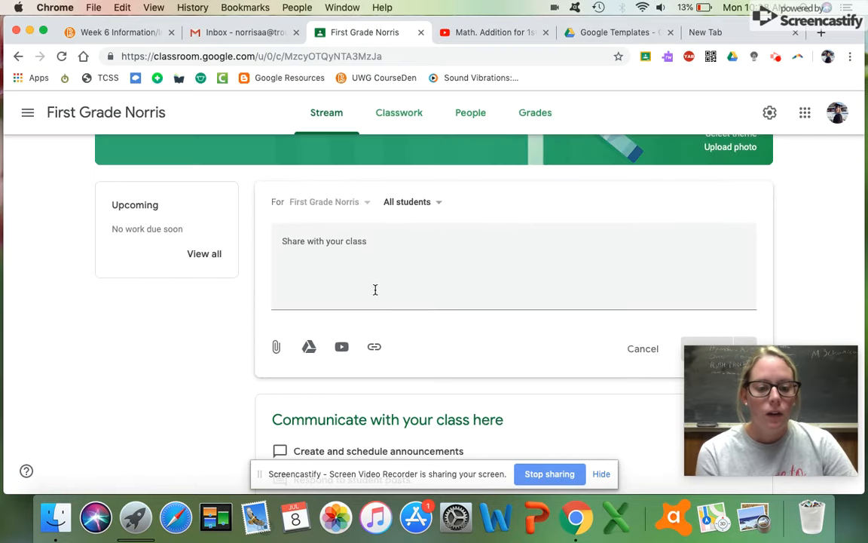
Try the video and link attachment options, settling on adding a YouTube video by URL.
{"action": "left_click", "coordinate": [340, 348]}
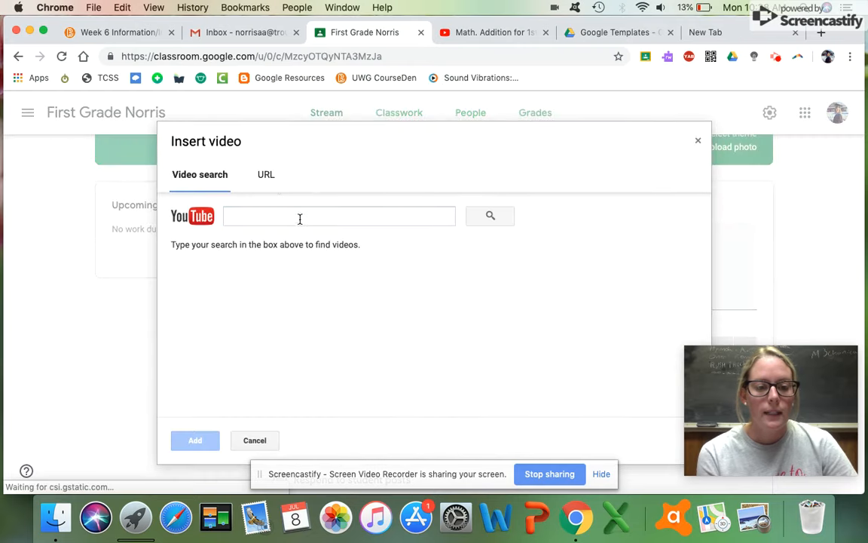
{"action": "left_click", "coordinate": [273, 185]}
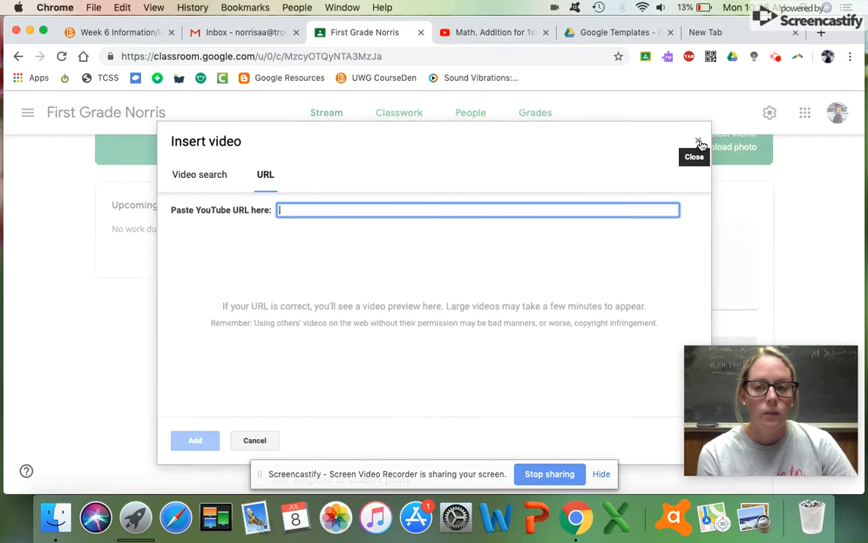
{"action": "left_click", "coordinate": [698, 140]}
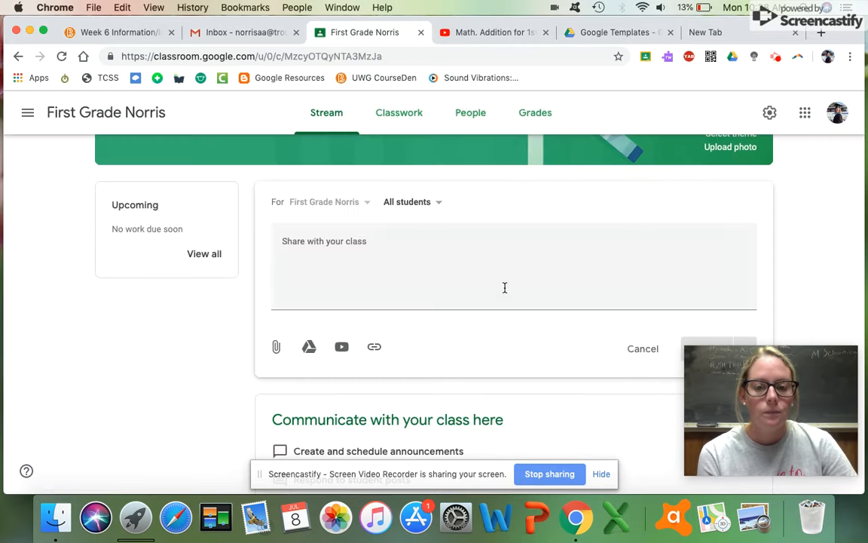
{"action": "left_click", "coordinate": [374, 347]}
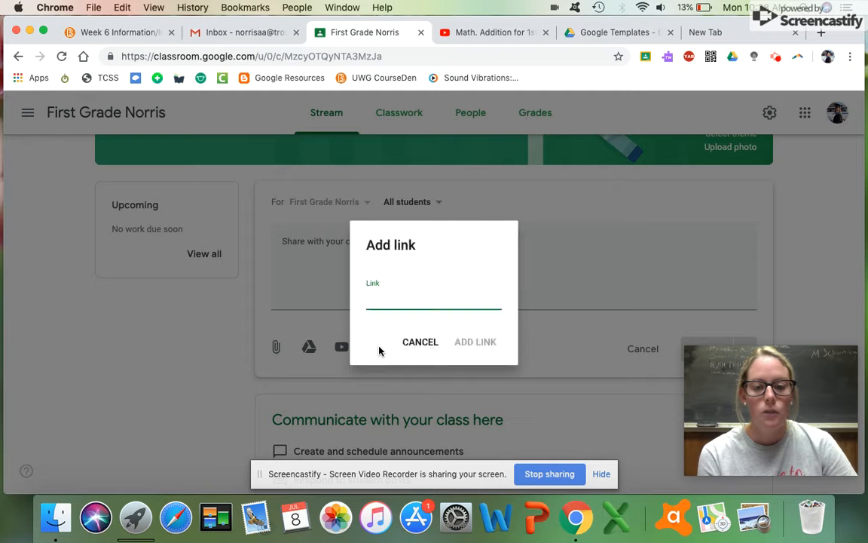
{"action": "left_click", "coordinate": [420, 343]}
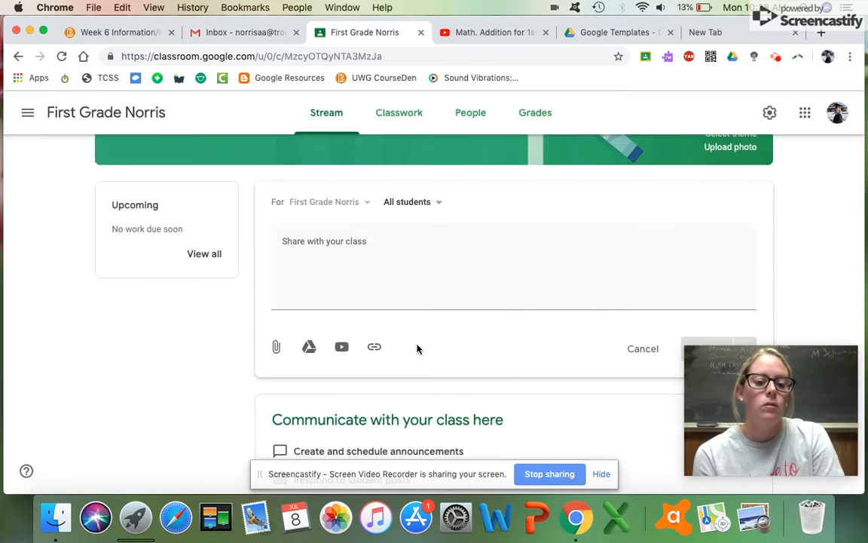
{"action": "left_click", "coordinate": [342, 348]}
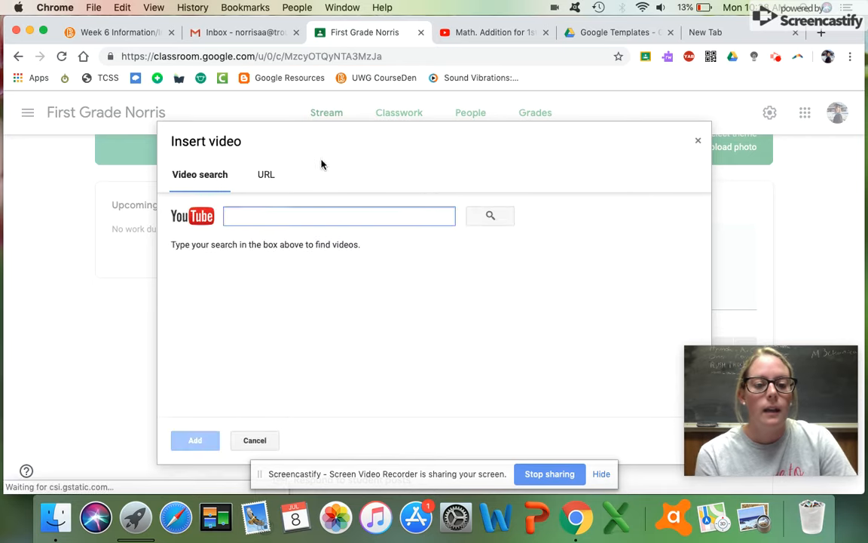
{"action": "left_click", "coordinate": [260, 174]}
Copy the Math. Addition video's web address from the YouTube tab and return to Classroom.
{"action": "left_click", "coordinate": [511, 34]}
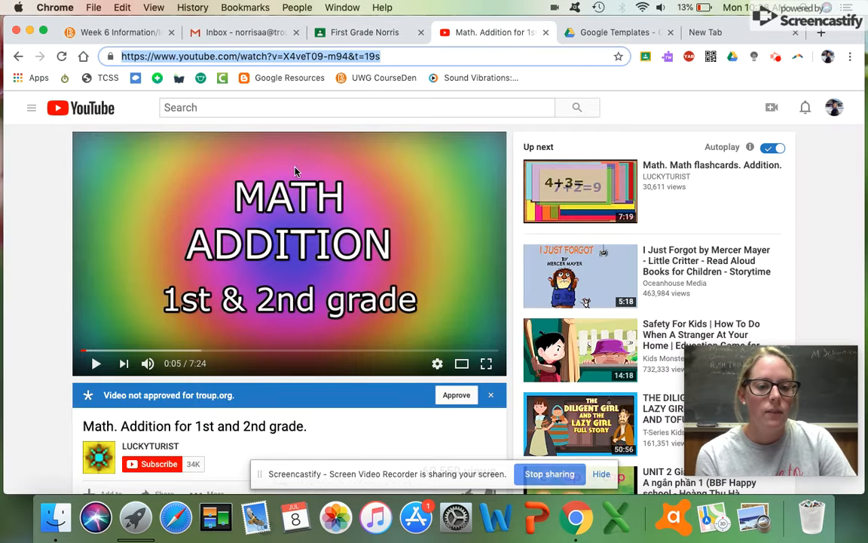
{"action": "left_click", "coordinate": [242, 56]}
{"action": "right_click", "coordinate": [242, 57]}
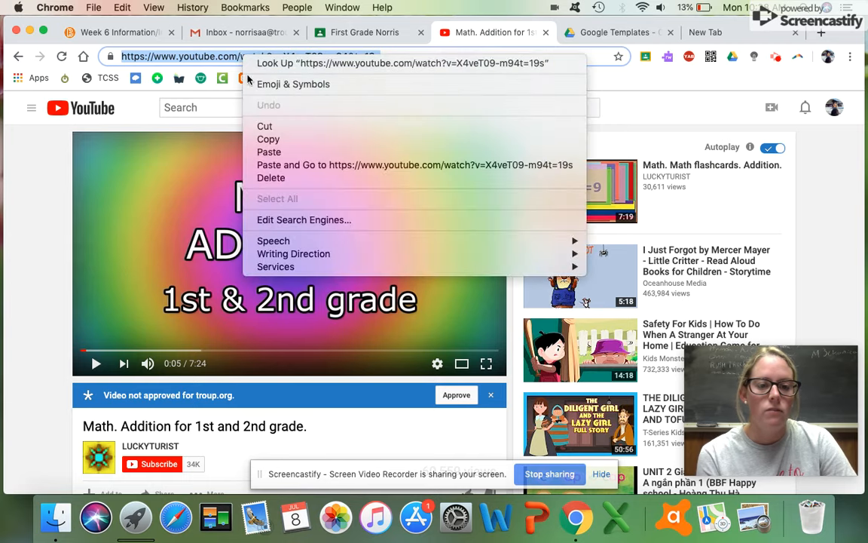
{"action": "left_click", "coordinate": [268, 139]}
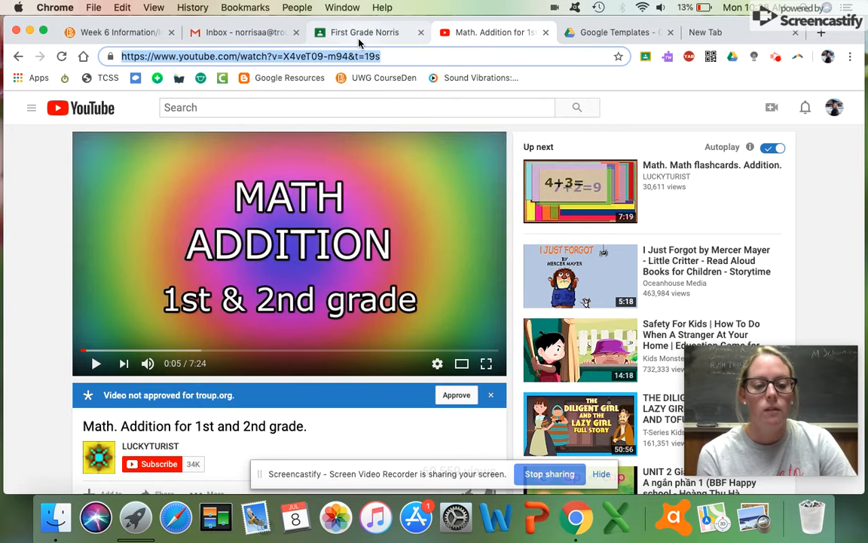
{"action": "left_click", "coordinate": [359, 38]}
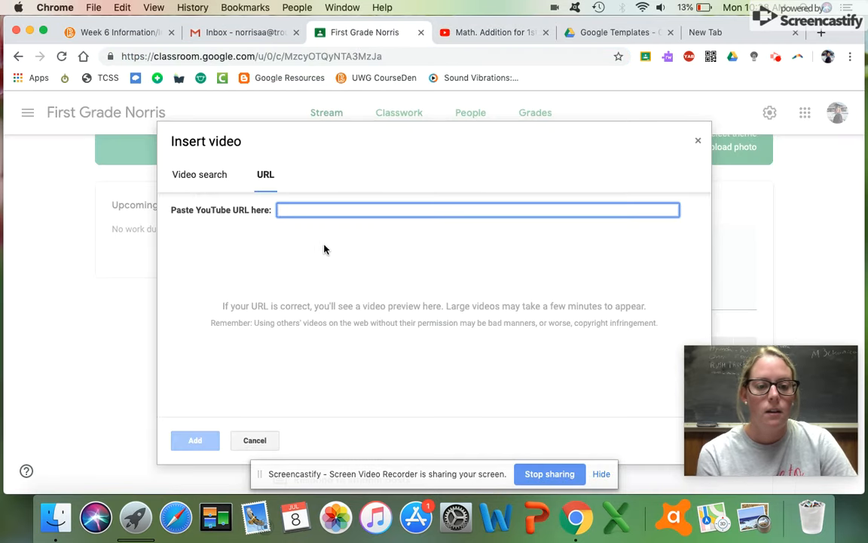
Paste the Math. Addition video URL and add the video to the announcement.
{"action": "right_click", "coordinate": [302, 209]}
{"action": "left_click", "coordinate": [329, 295]}
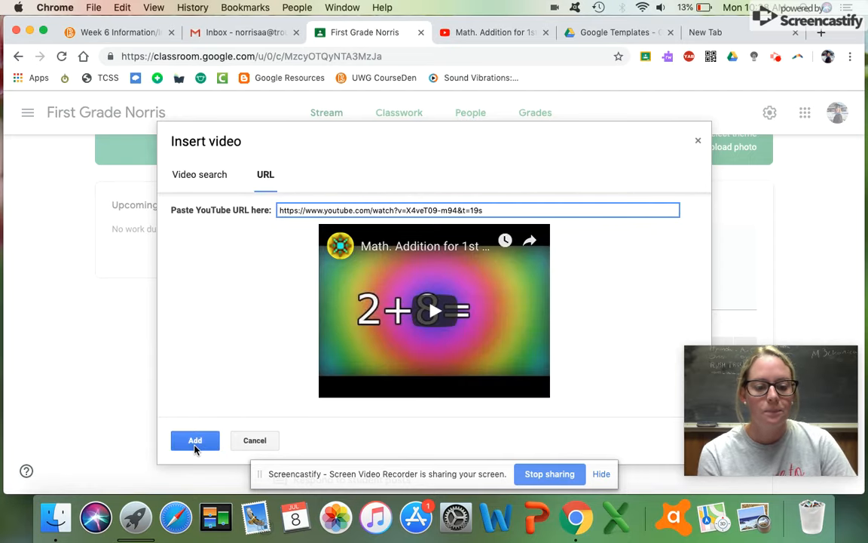
{"action": "left_click", "coordinate": [194, 445]}
Write 'Please review each night for homework' and post the announcement to the stream.
{"action": "left_click", "coordinate": [302, 255]}
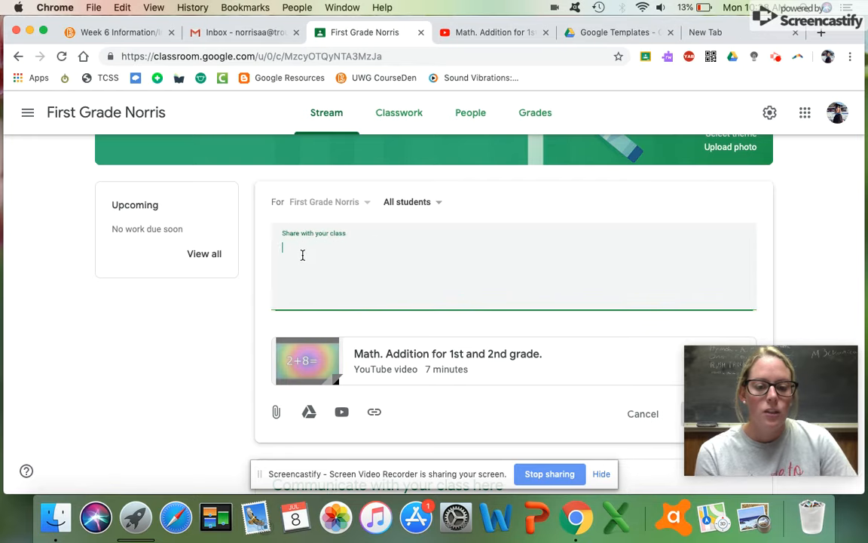
{"action": "type", "text": "PLe"}
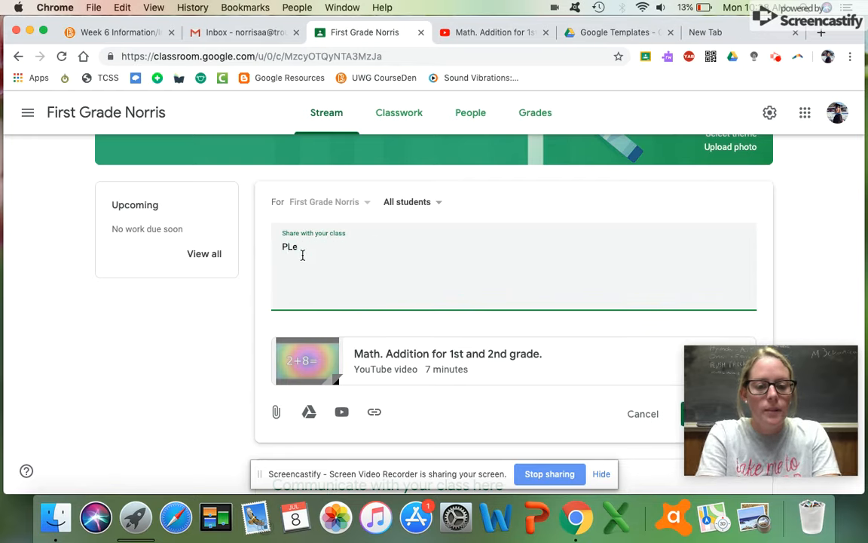
{"action": "type", "text": "asease review "}
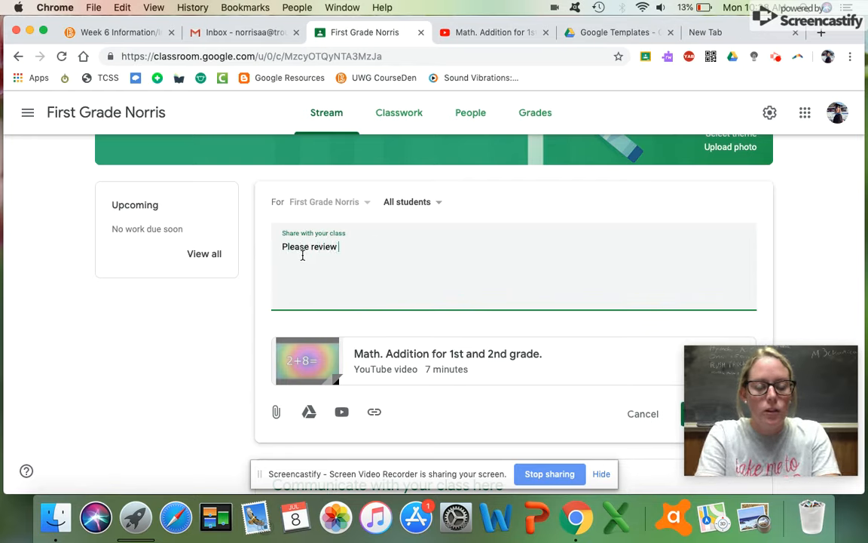
{"action": "type", "text": "ea"}
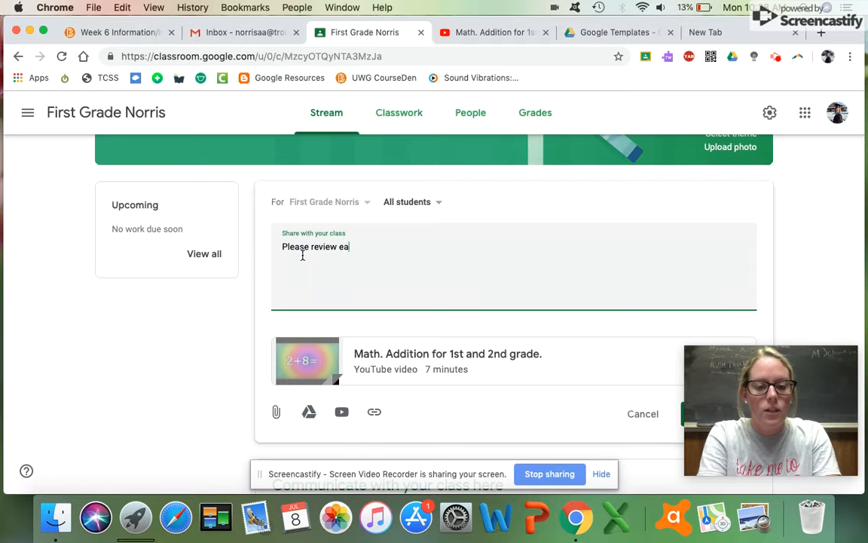
{"action": "type", "text": "ch night for homework"}
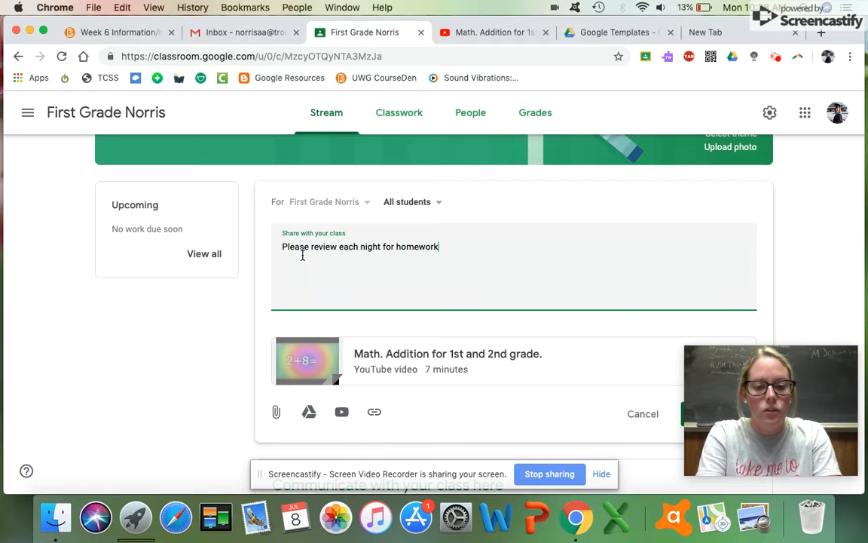
{"action": "scroll", "coordinate": [633, 385], "scroll_direction": "down", "scroll_amount": 3}
{"action": "left_click", "coordinate": [690, 309]}
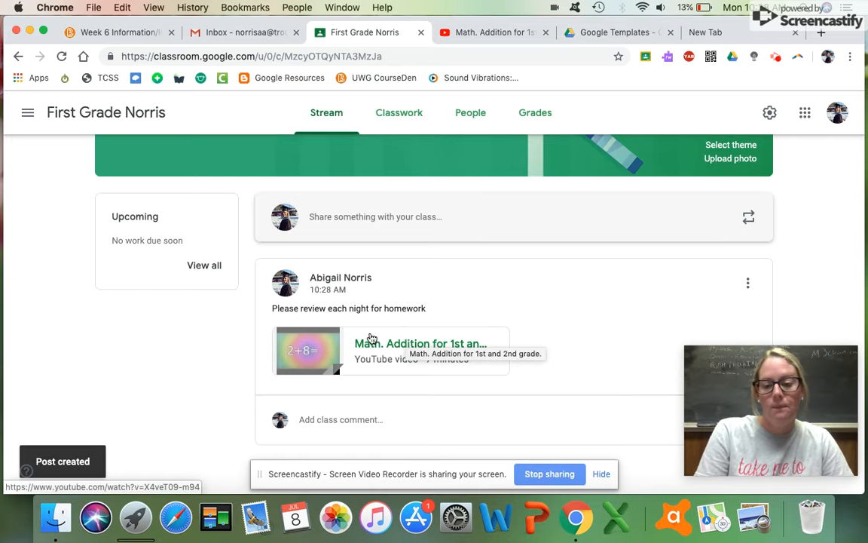
{"action": "scroll", "coordinate": [370, 340], "scroll_direction": "down", "scroll_amount": 1}
{"action": "scroll", "coordinate": [369, 337], "scroll_direction": "up", "scroll_amount": 5}
{"action": "scroll", "coordinate": [367, 339], "scroll_direction": "down", "scroll_amount": 5}
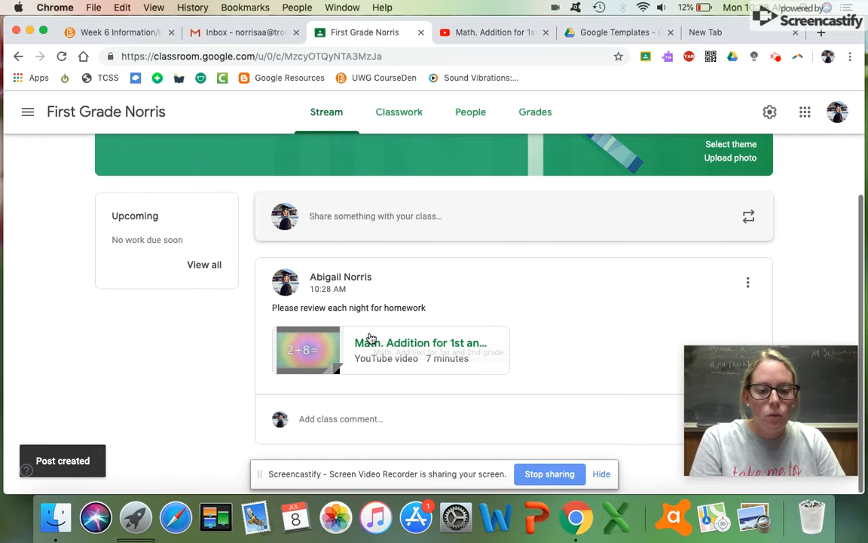
{"action": "left_click", "coordinate": [365, 218]}
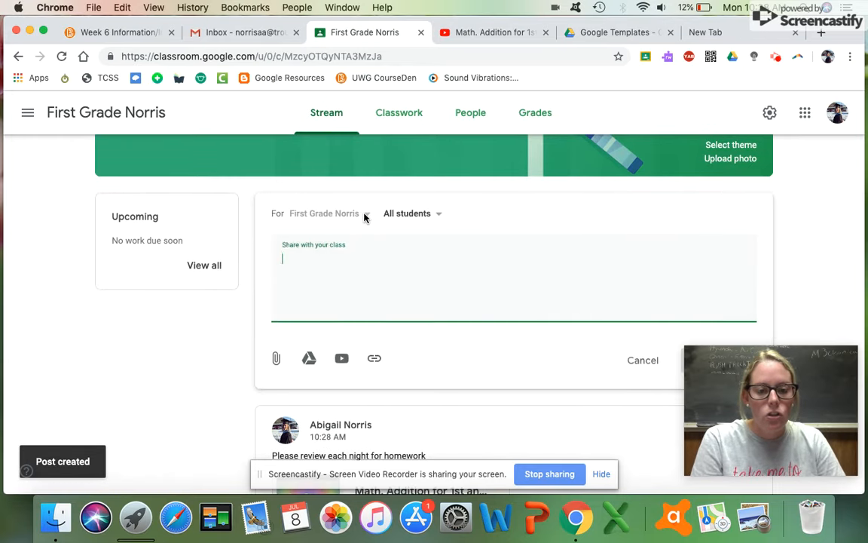
Post 'Weekly newsletter' with First Newsletter 4.29.docx attached from Google Drive.
{"action": "scroll", "coordinate": [349, 265], "scroll_direction": "down", "scroll_amount": 1}
{"action": "type", "text": "W"}
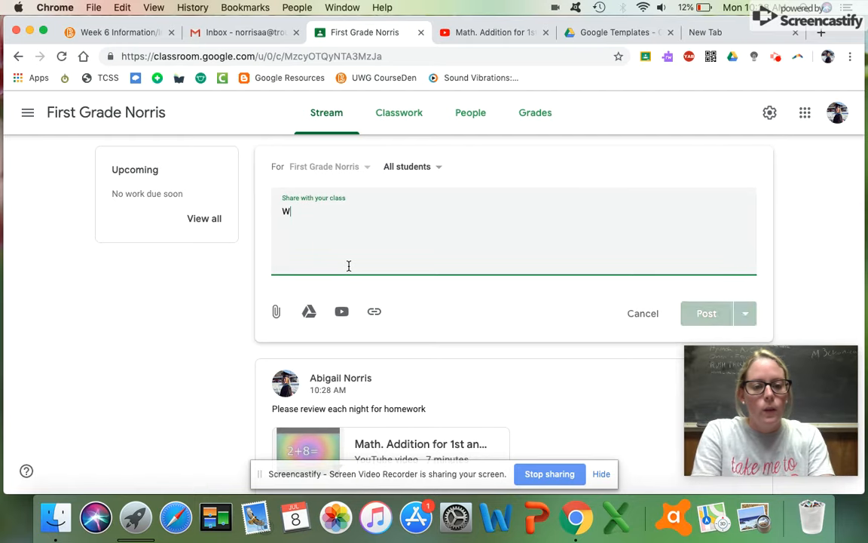
{"action": "type", "text": "eekly newsletter"}
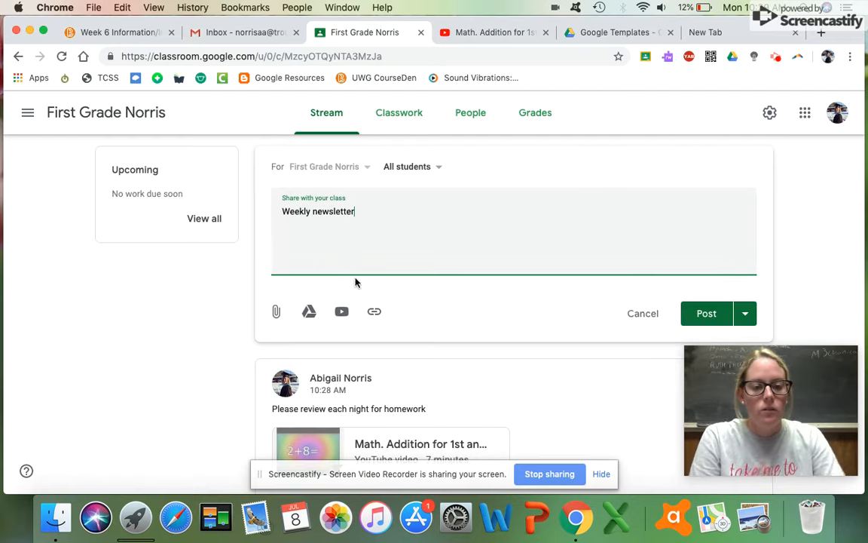
{"action": "left_click", "coordinate": [309, 312]}
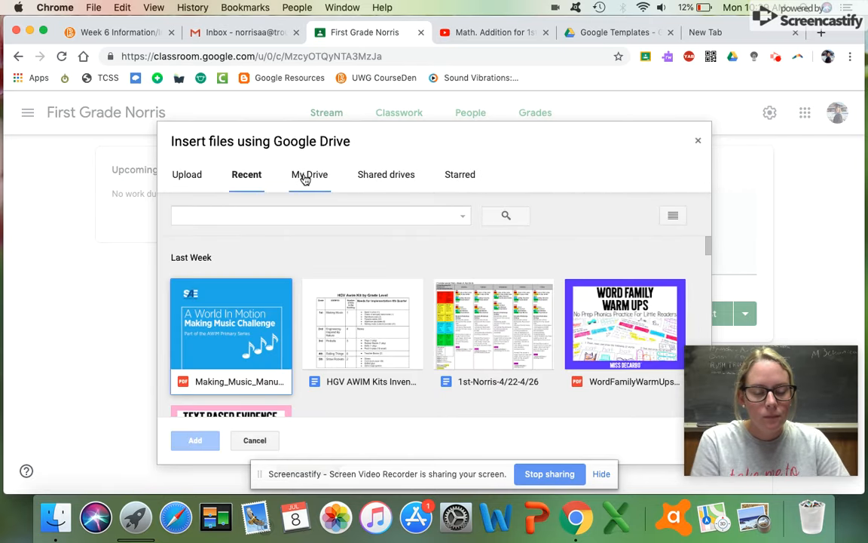
{"action": "scroll", "coordinate": [271, 286], "scroll_direction": "down", "scroll_amount": 10}
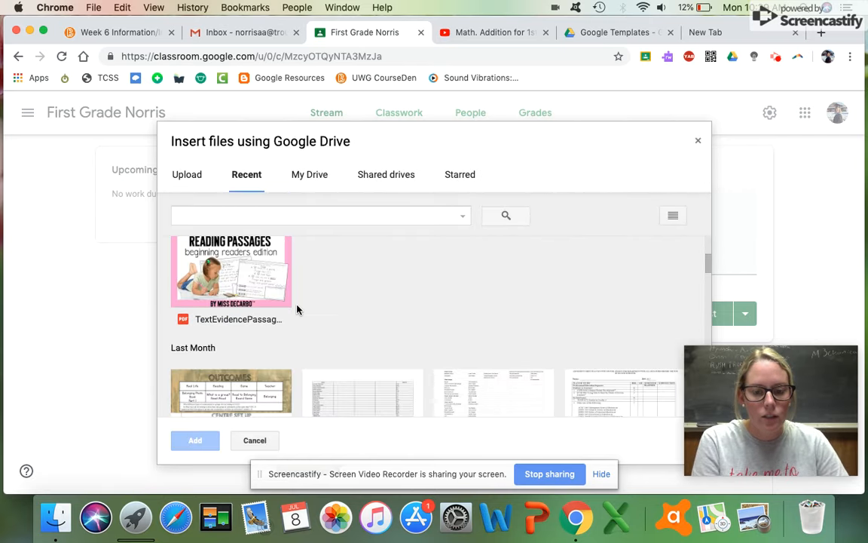
{"action": "scroll", "coordinate": [296, 309], "scroll_direction": "down", "scroll_amount": 3}
{"action": "left_click", "coordinate": [491, 287]}
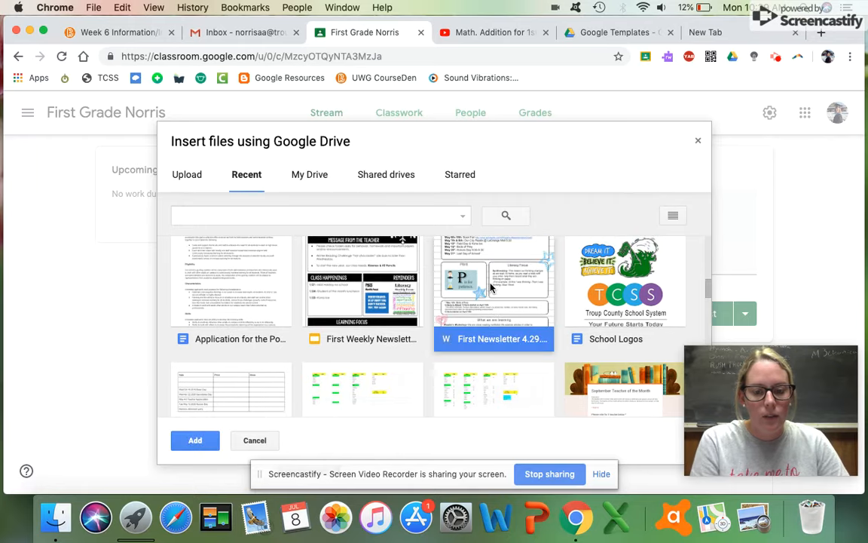
{"action": "left_click", "coordinate": [194, 441]}
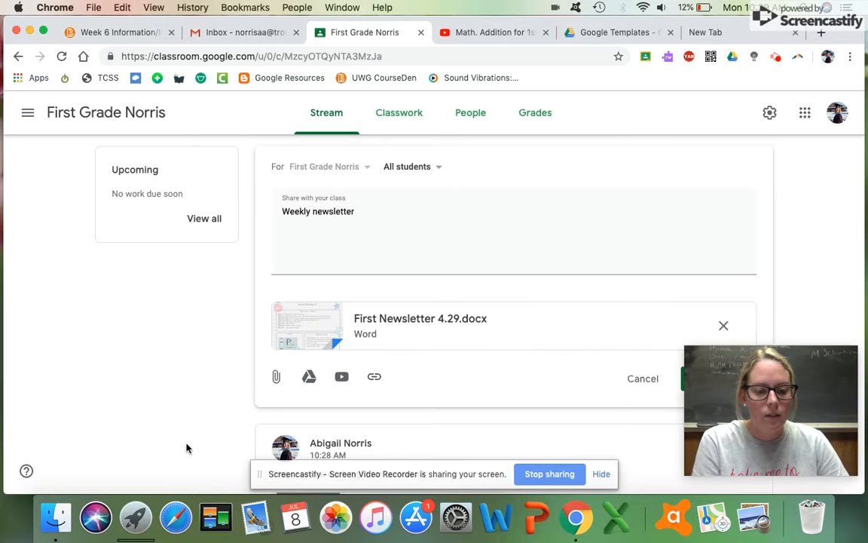
{"action": "scroll", "coordinate": [452, 309], "scroll_direction": "down", "scroll_amount": 2}
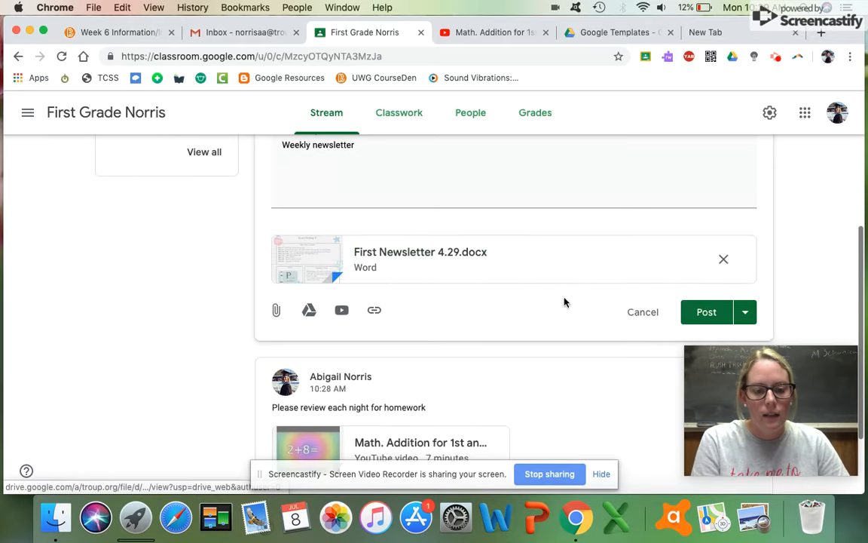
{"action": "left_click", "coordinate": [695, 315]}
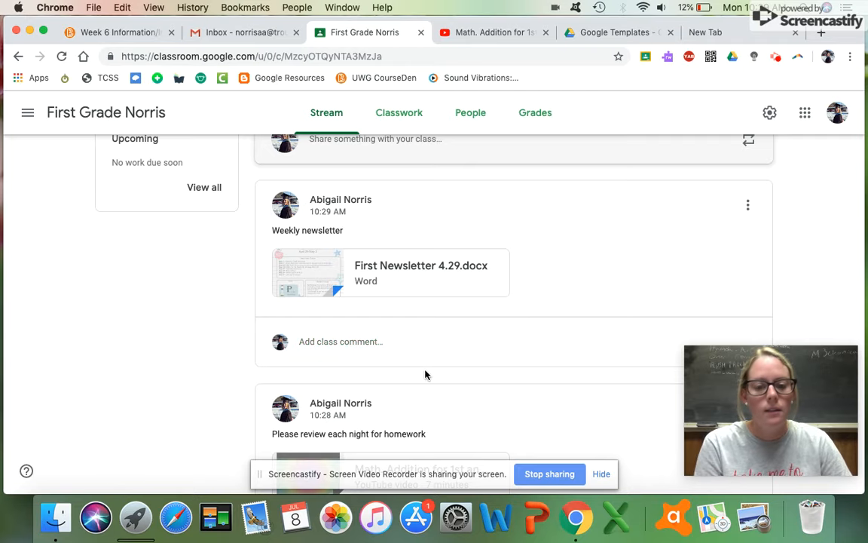
Review the two stream posts, then switch to the empty Classwork page.
{"action": "scroll", "coordinate": [425, 374], "scroll_direction": "down", "scroll_amount": 3}
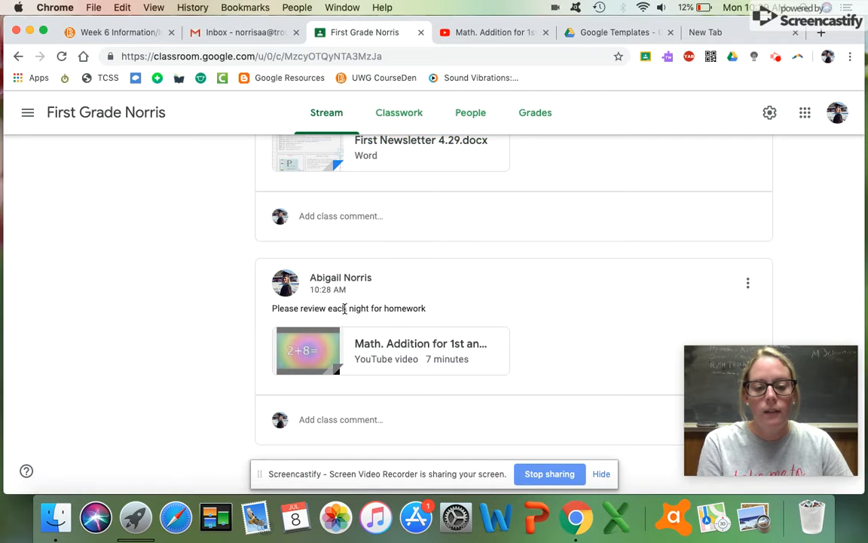
{"action": "scroll", "coordinate": [383, 349], "scroll_direction": "up", "scroll_amount": 8}
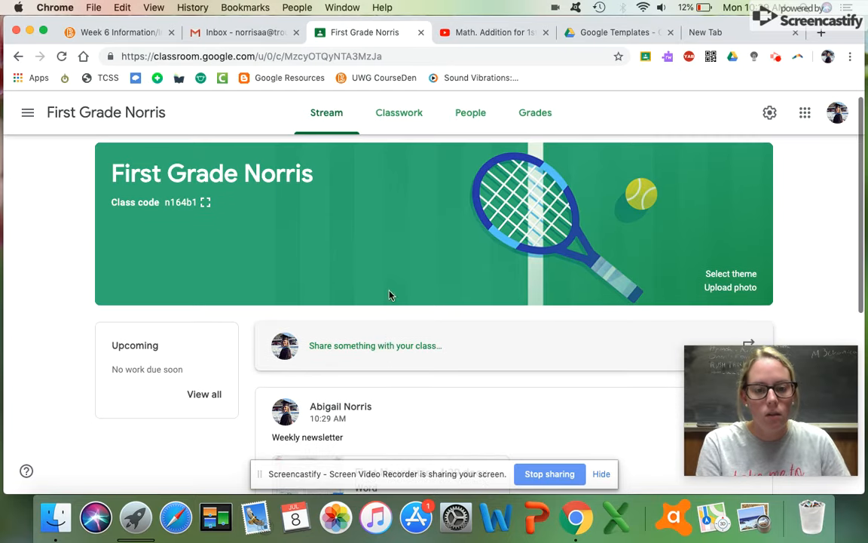
{"action": "left_click", "coordinate": [406, 118]}
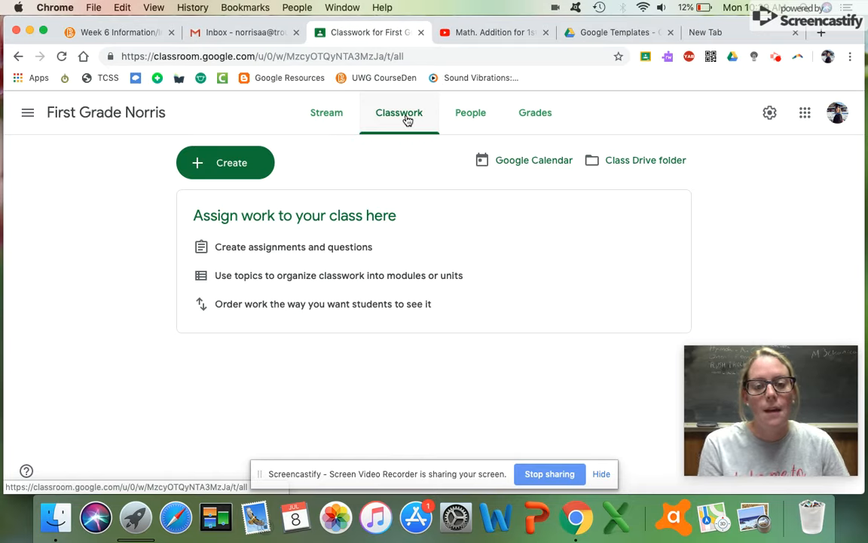
Create a new assignment titled 'Greater Than Less Than' from the Classwork Create menu.
{"action": "left_click", "coordinate": [805, 114]}
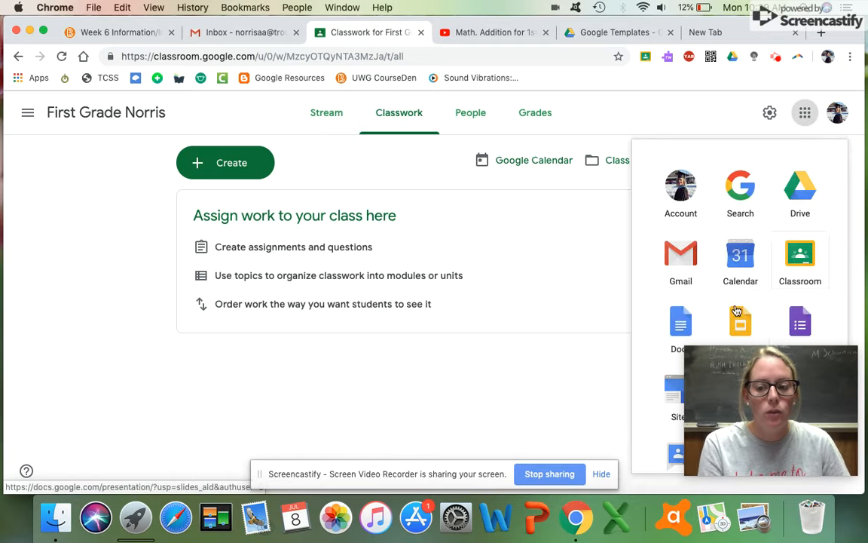
{"action": "scroll", "coordinate": [735, 301], "scroll_direction": "down", "scroll_amount": 2}
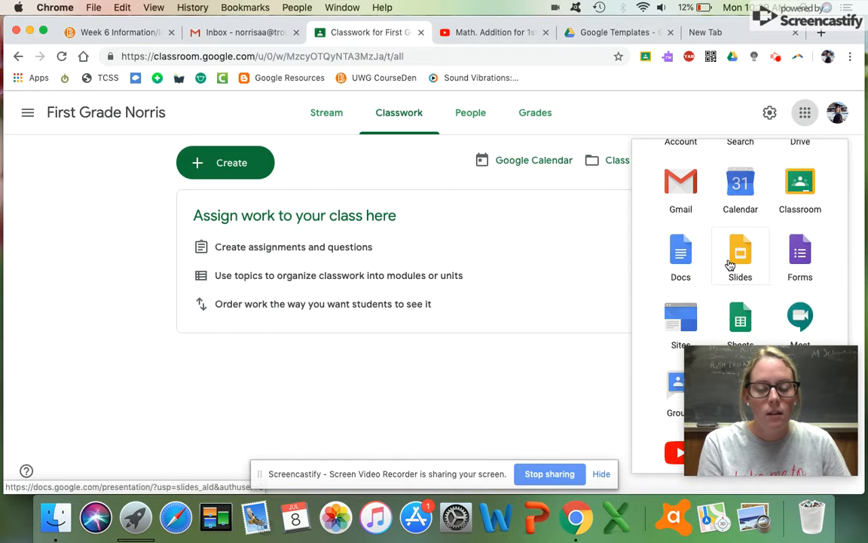
{"action": "left_click", "coordinate": [713, 119]}
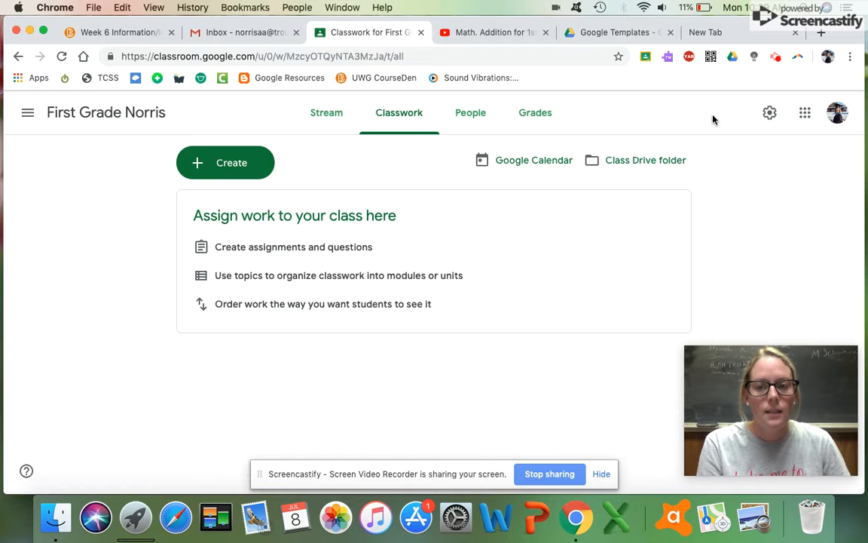
{"action": "left_click", "coordinate": [235, 170]}
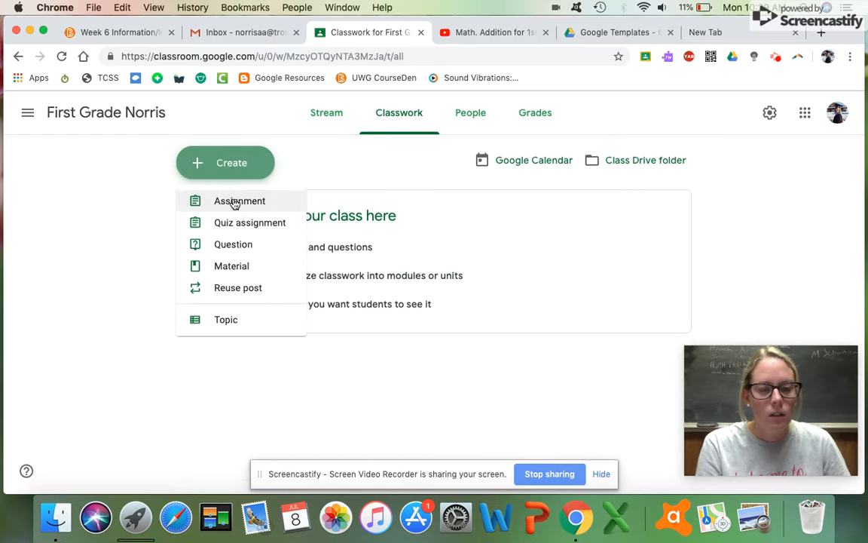
{"action": "left_click", "coordinate": [235, 202]}
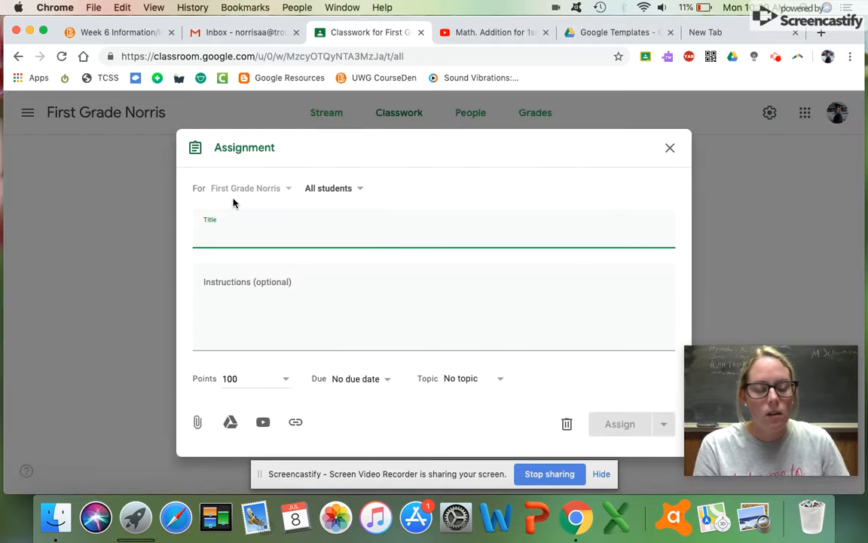
{"action": "type", "text": "Great"}
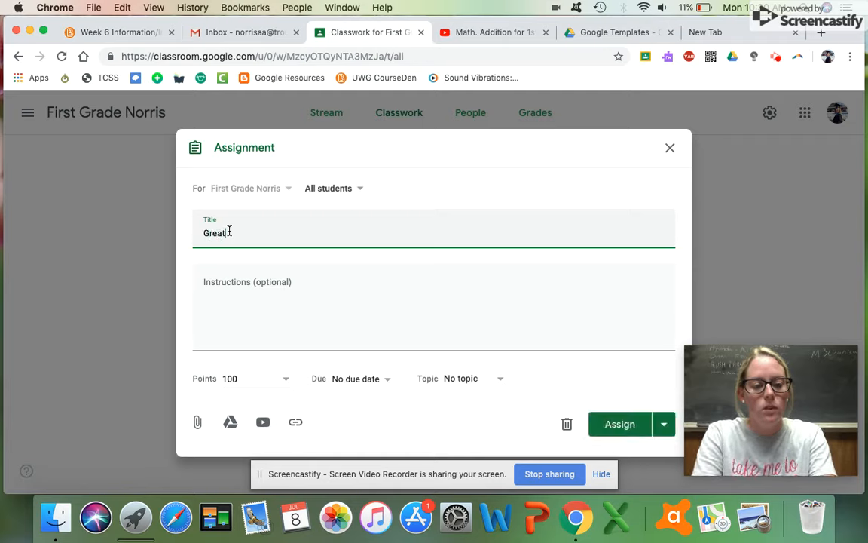
{"action": "type", "text": "er Than Less Than"}
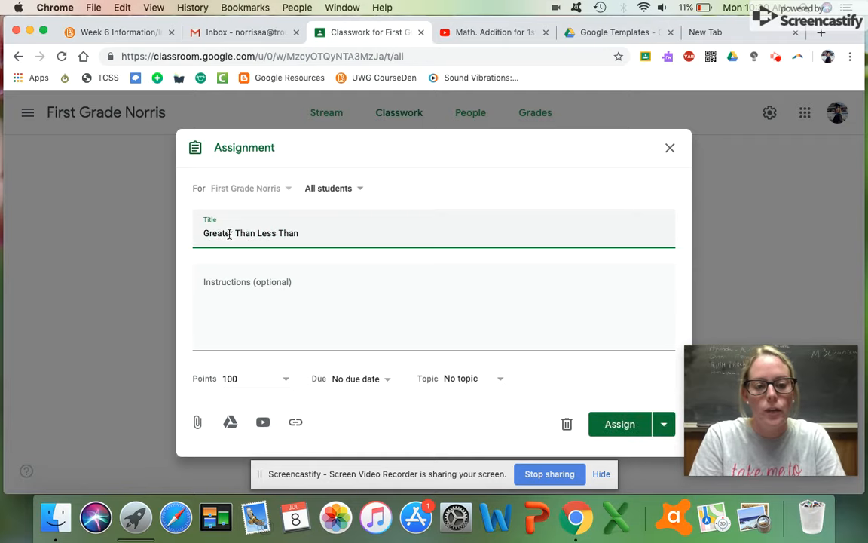
{"action": "left_click", "coordinate": [226, 280]}
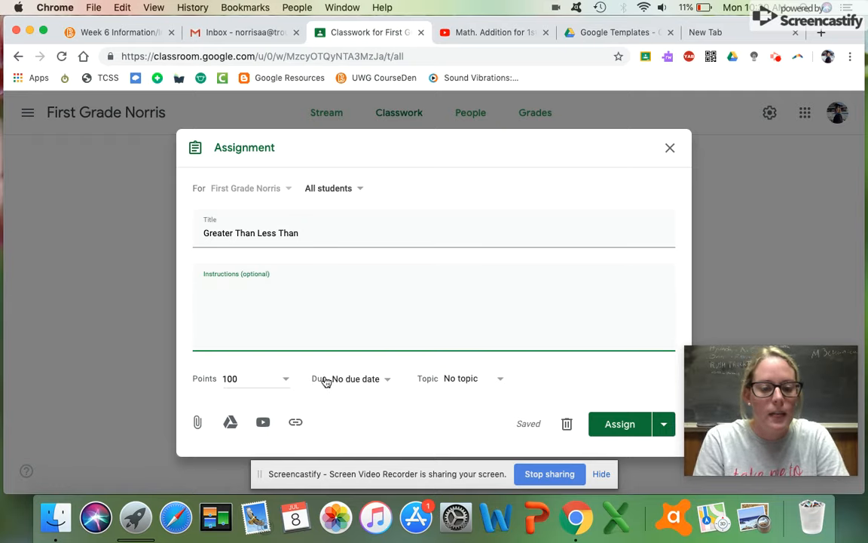
Set the assignment to 10 points with a due date of tomorrow.
{"action": "left_click", "coordinate": [287, 380]}
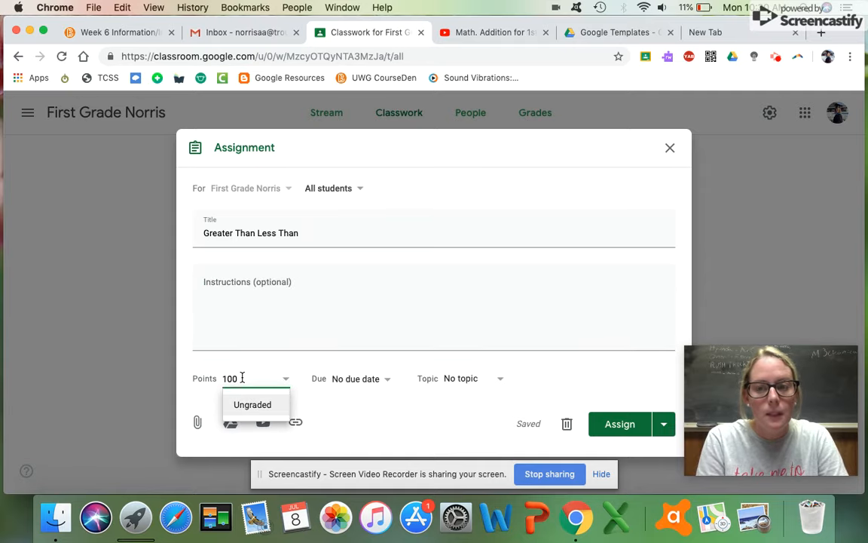
{"action": "key", "text": "BackSpace"}
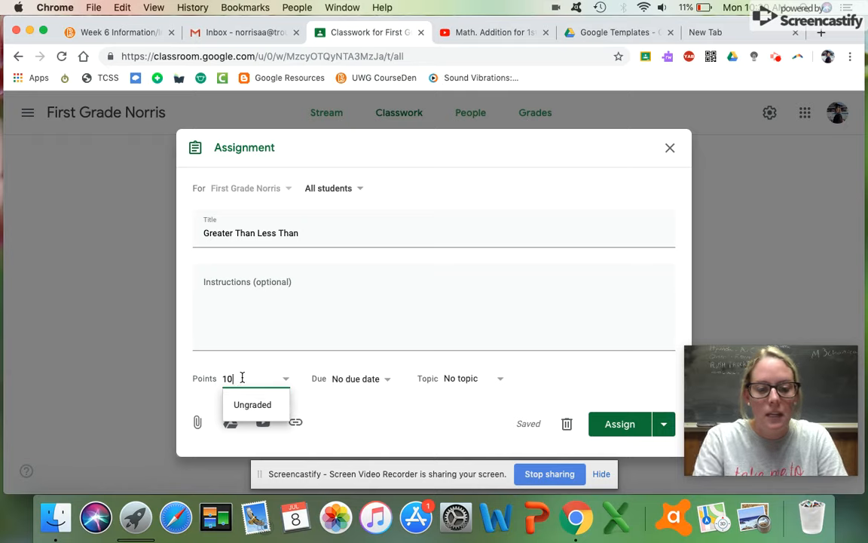
{"action": "left_click", "coordinate": [348, 410]}
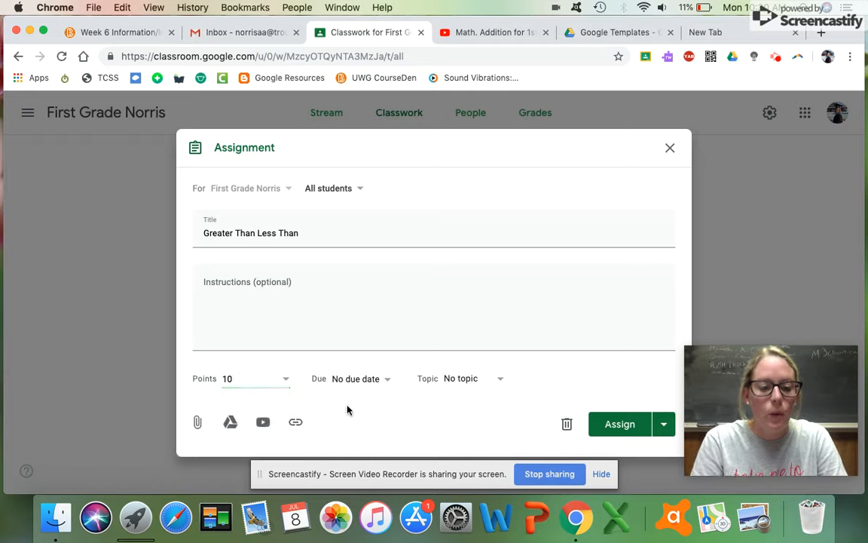
{"action": "left_click", "coordinate": [385, 379]}
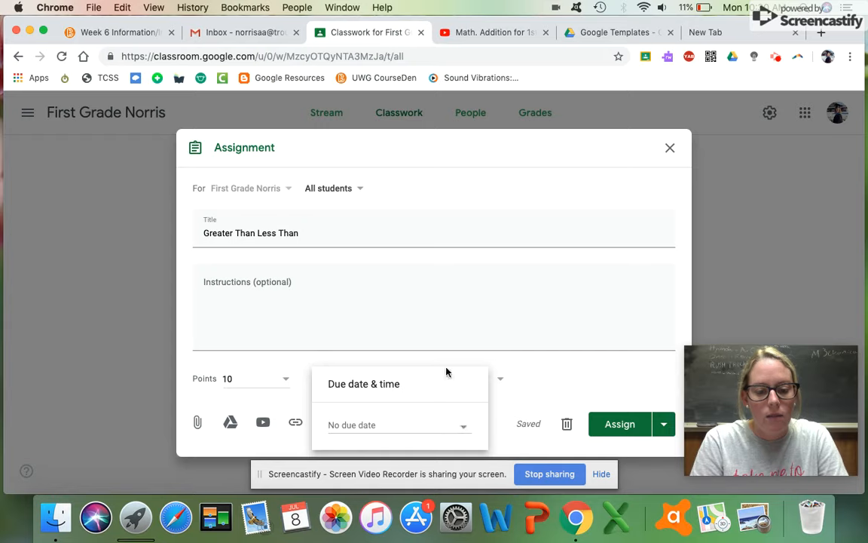
{"action": "left_click", "coordinate": [463, 428]}
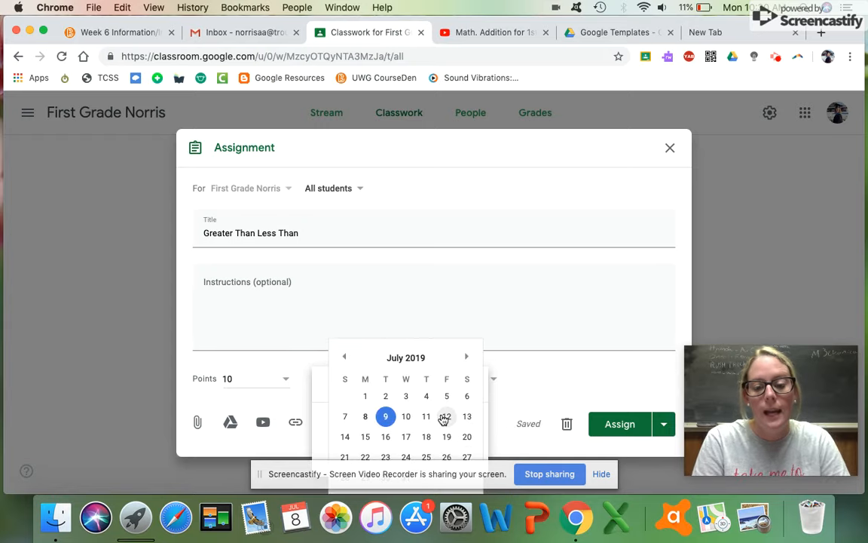
{"action": "left_click", "coordinate": [497, 365]}
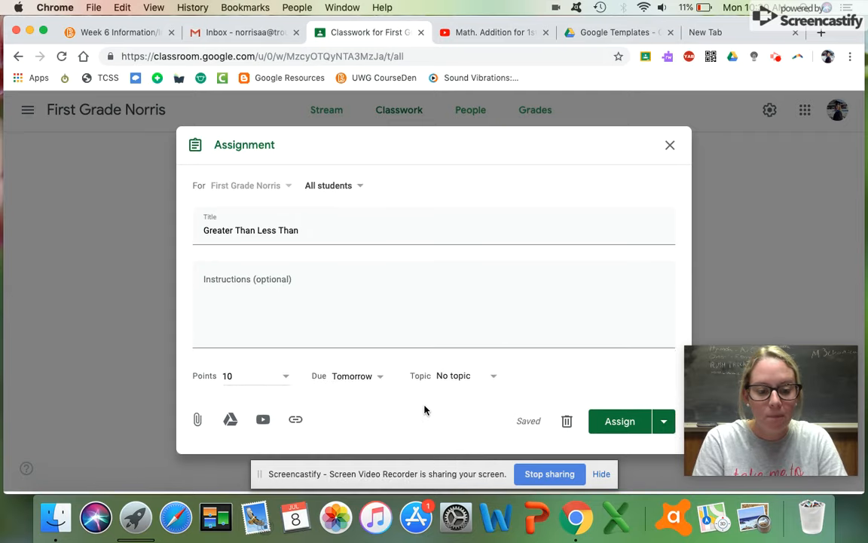
Attach '[Template] Ready, Set, Chomp' from My Drive > Google Templates to the assignment.
{"action": "left_click", "coordinate": [231, 422]}
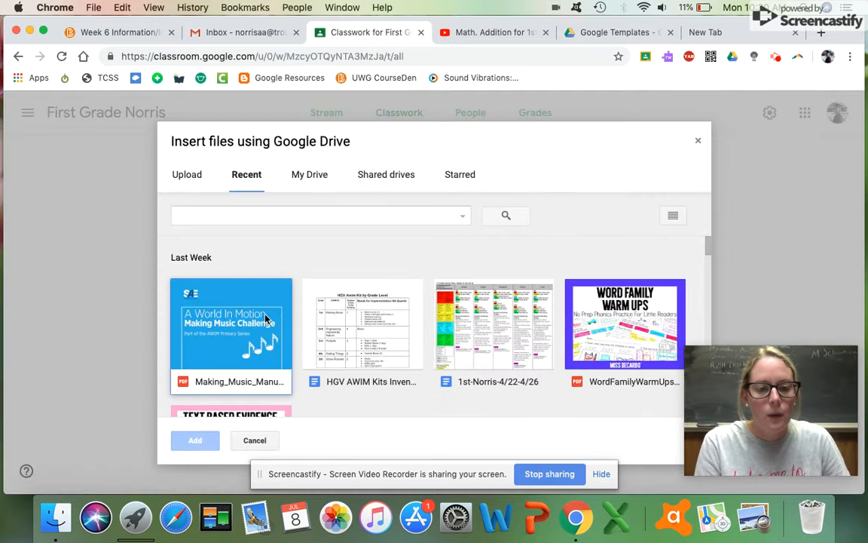
{"action": "left_click", "coordinate": [311, 175]}
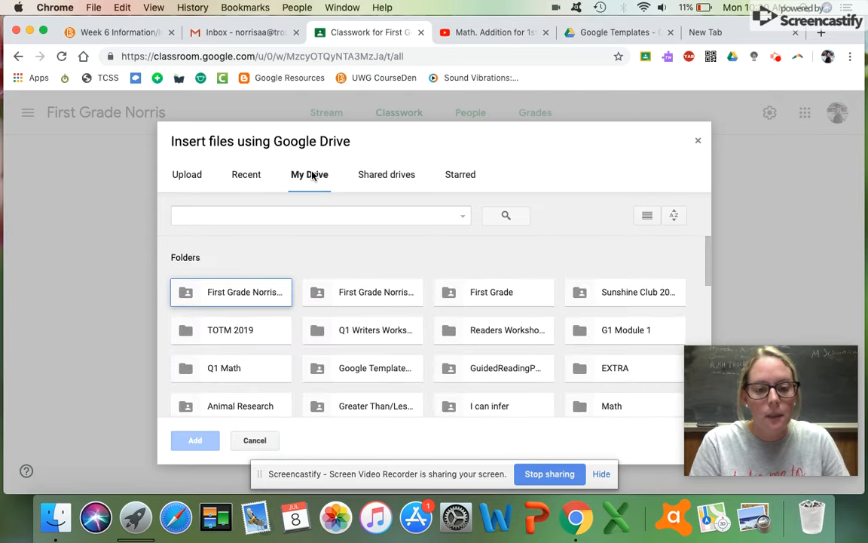
{"action": "double_click", "coordinate": [355, 373]}
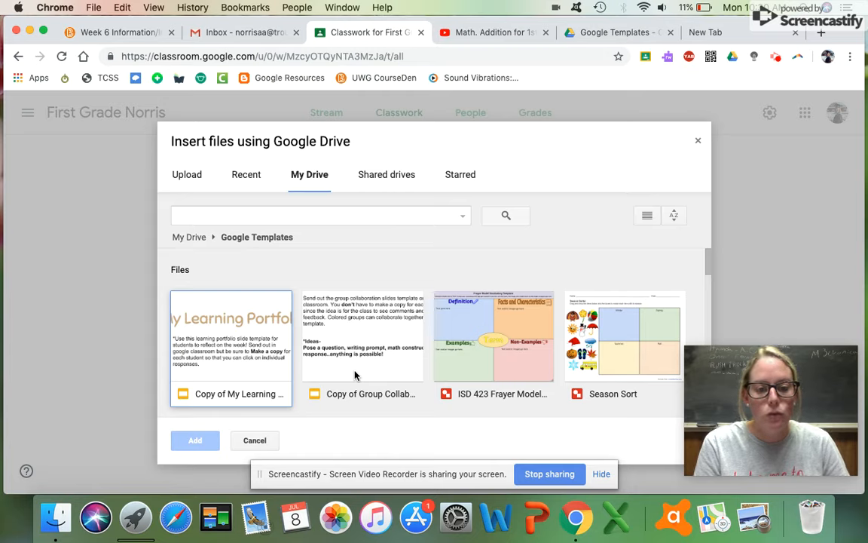
{"action": "scroll", "coordinate": [355, 375], "scroll_direction": "down", "scroll_amount": 3}
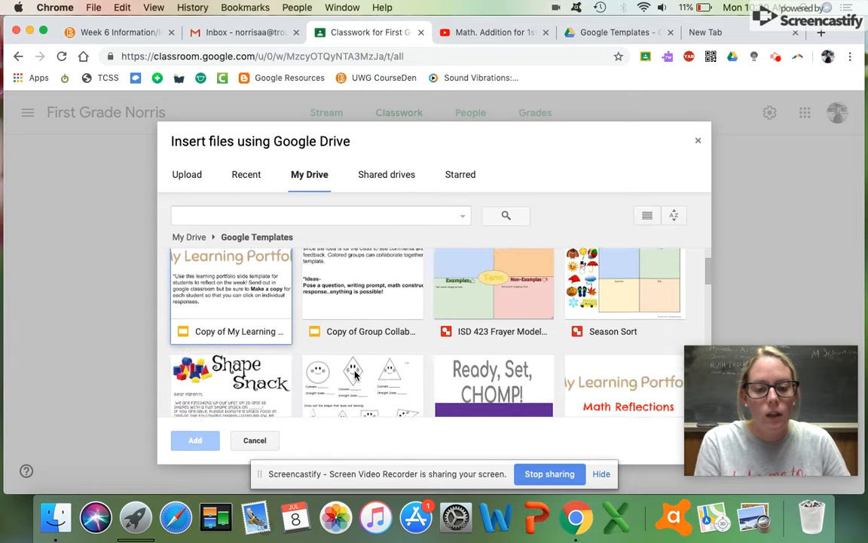
{"action": "scroll", "coordinate": [355, 375], "scroll_direction": "down", "scroll_amount": 1}
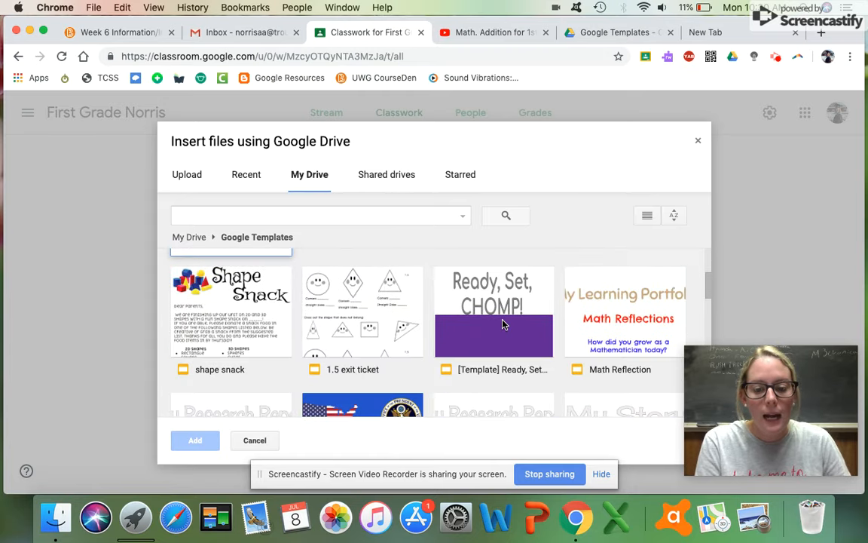
{"action": "left_click", "coordinate": [504, 324]}
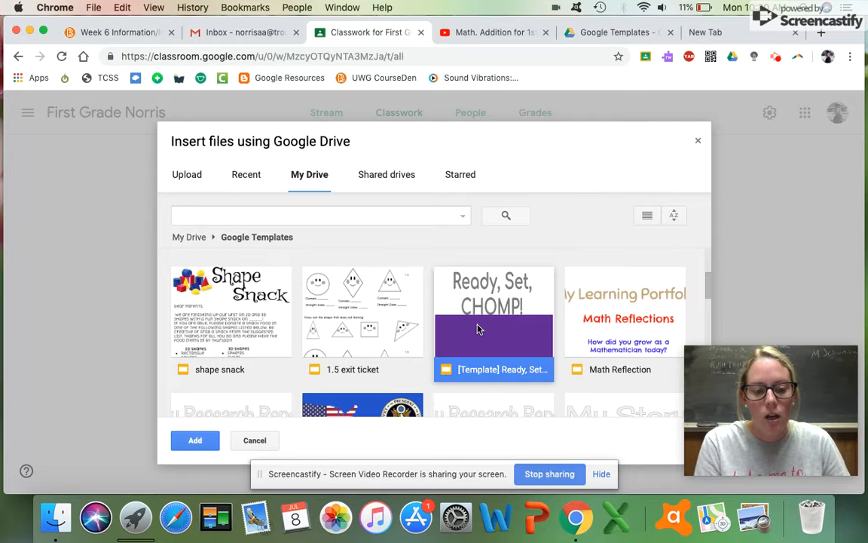
{"action": "left_click", "coordinate": [199, 442]}
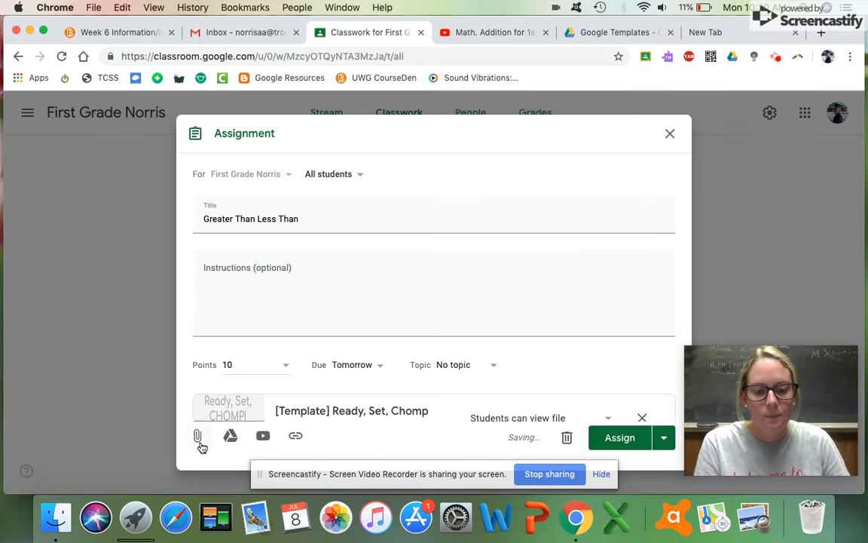
{"action": "scroll", "coordinate": [215, 332], "scroll_direction": "down", "scroll_amount": 1}
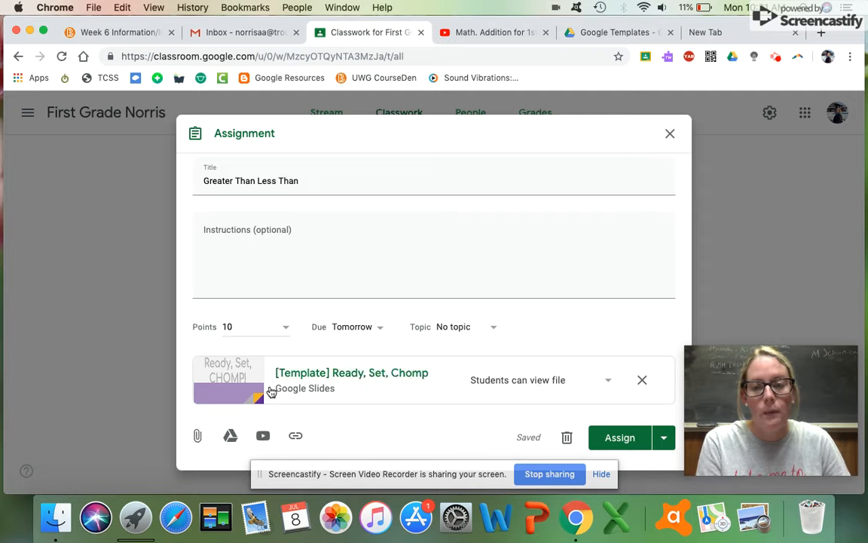
Set the slides to 'Make a copy for each student' and assign Greater Than Less Than.
{"action": "left_click", "coordinate": [609, 385]}
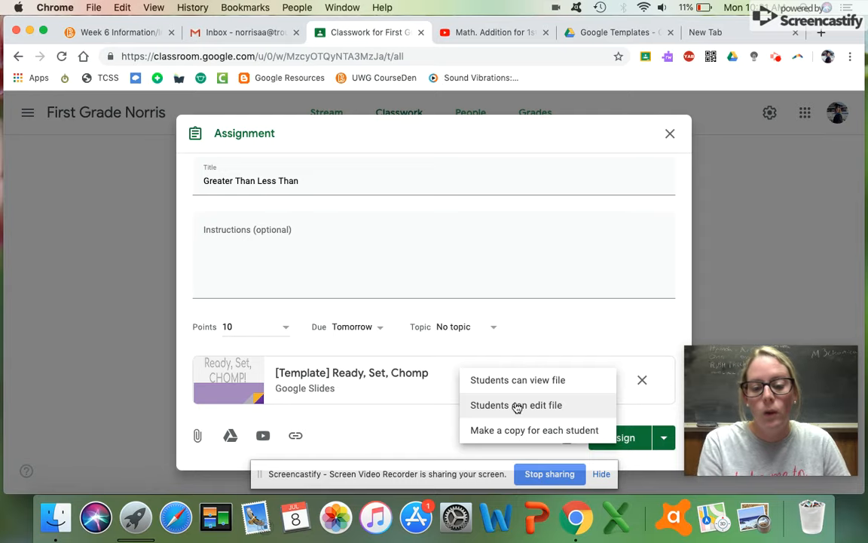
{"action": "left_click", "coordinate": [536, 430]}
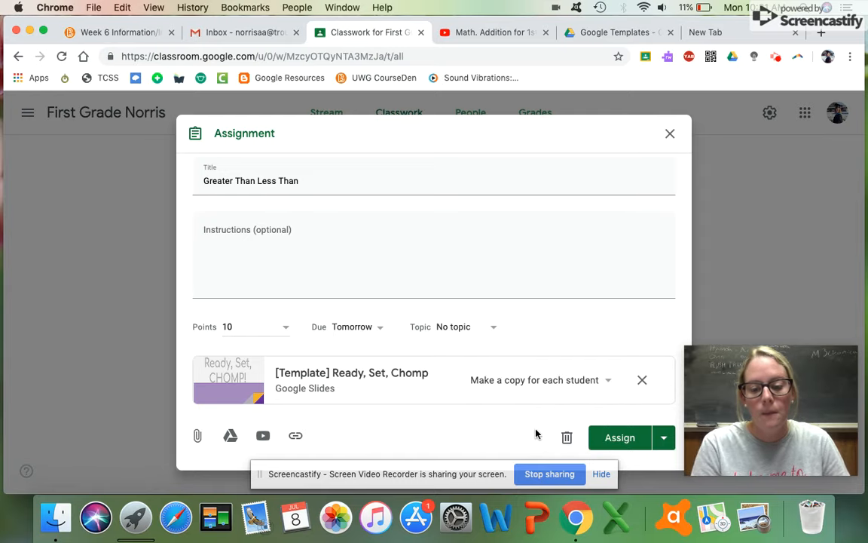
{"action": "left_click", "coordinate": [611, 442]}
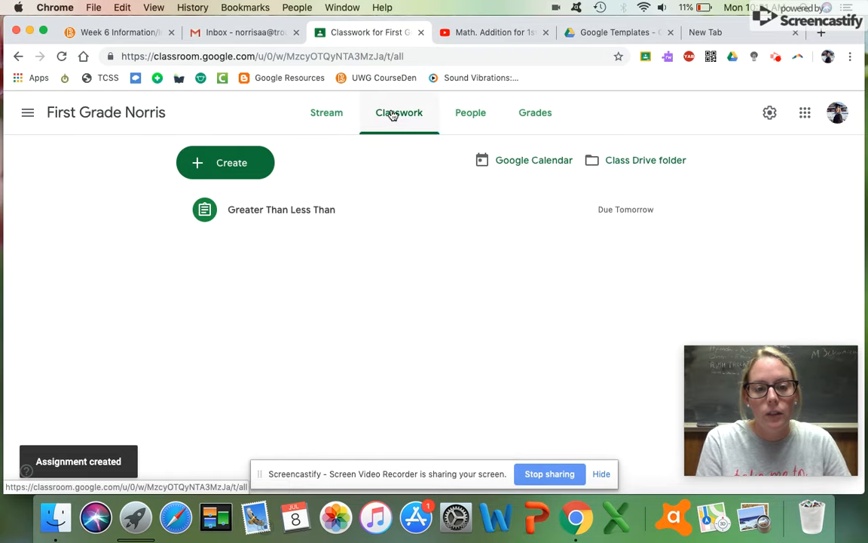
Review the Stream, expand Greater Than Less Than on Classwork, then view the People page.
{"action": "left_click", "coordinate": [336, 117]}
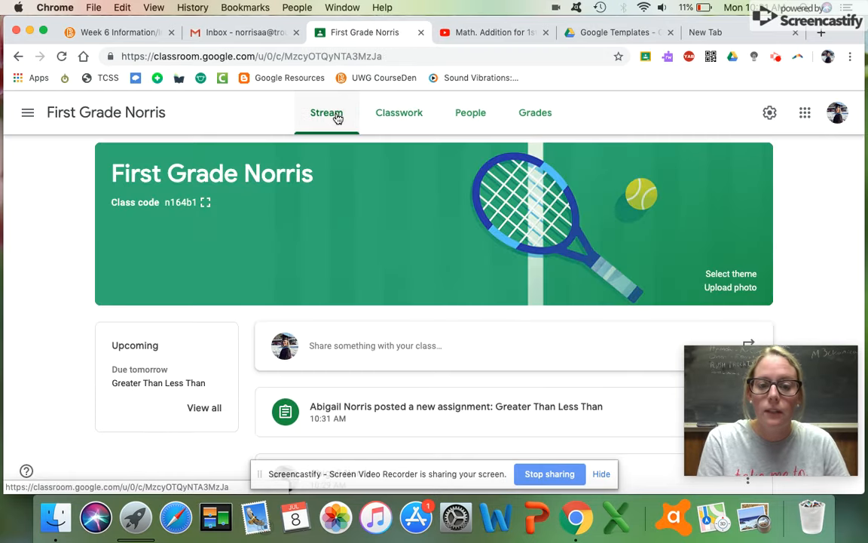
{"action": "scroll", "coordinate": [333, 116], "scroll_direction": "down", "scroll_amount": 5}
{"action": "scroll", "coordinate": [336, 252], "scroll_direction": "up", "scroll_amount": 4}
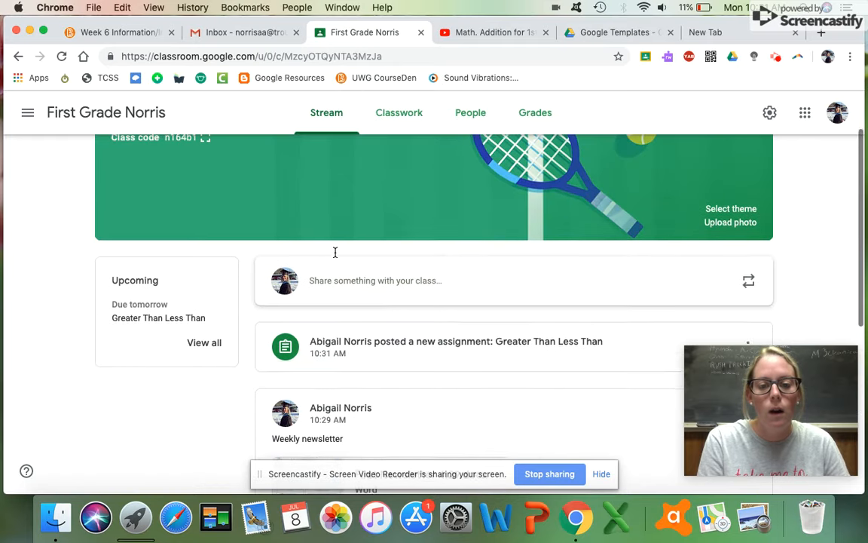
{"action": "scroll", "coordinate": [335, 302], "scroll_direction": "up", "scroll_amount": 2}
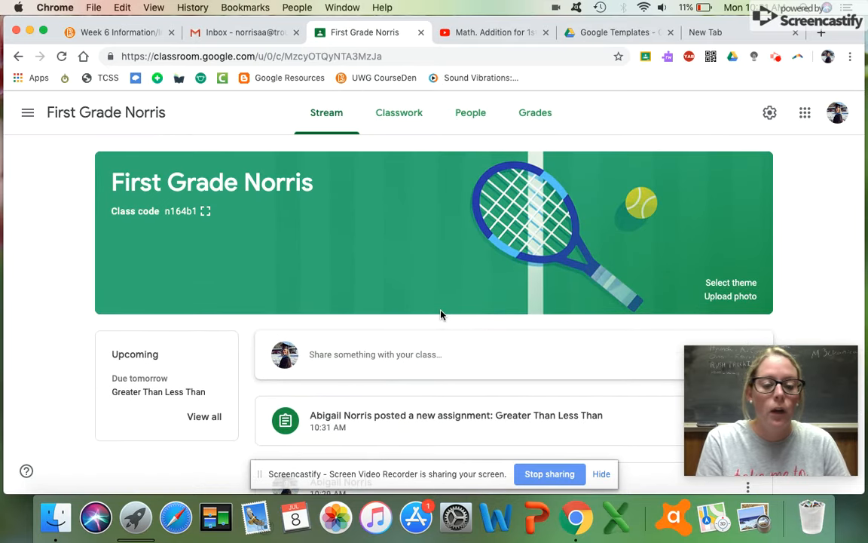
{"action": "left_click", "coordinate": [401, 114]}
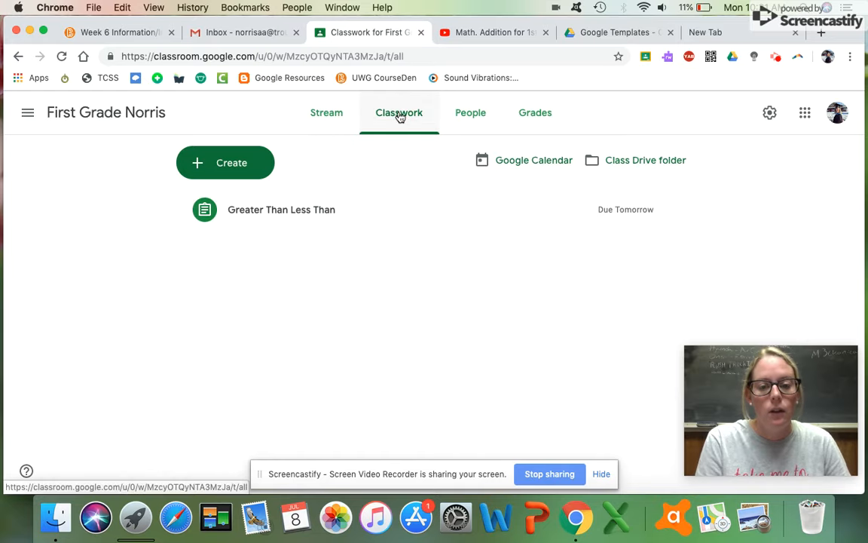
{"action": "left_click", "coordinate": [291, 208]}
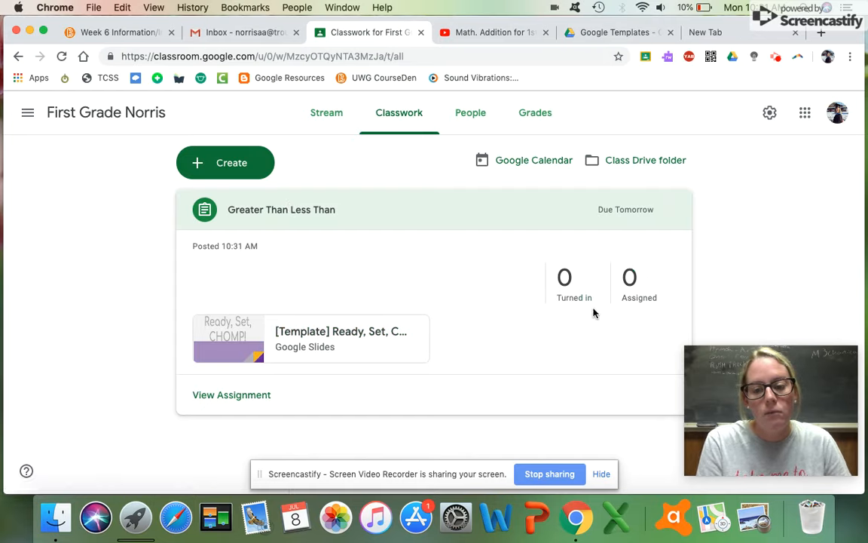
{"action": "left_click", "coordinate": [472, 117]}
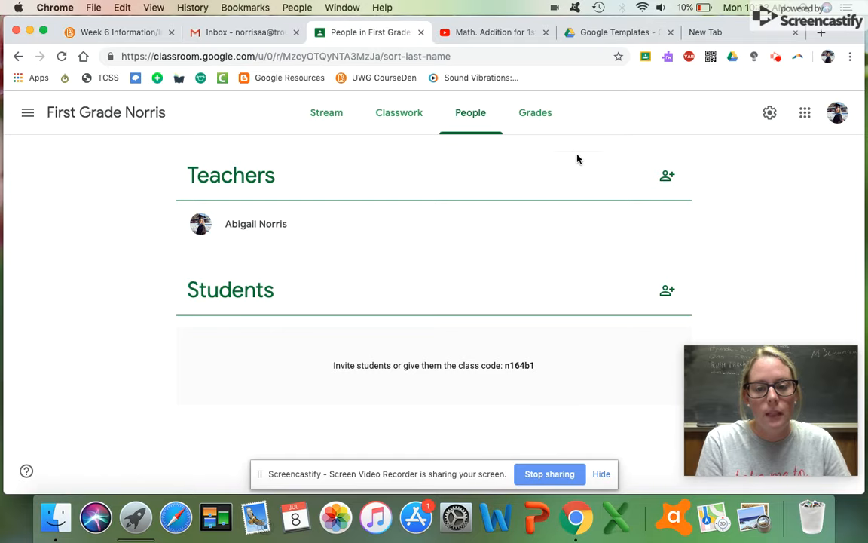
Tour the Grades, People and Classwork pages, then scroll through the Stream's assignment post.
{"action": "left_click", "coordinate": [550, 117]}
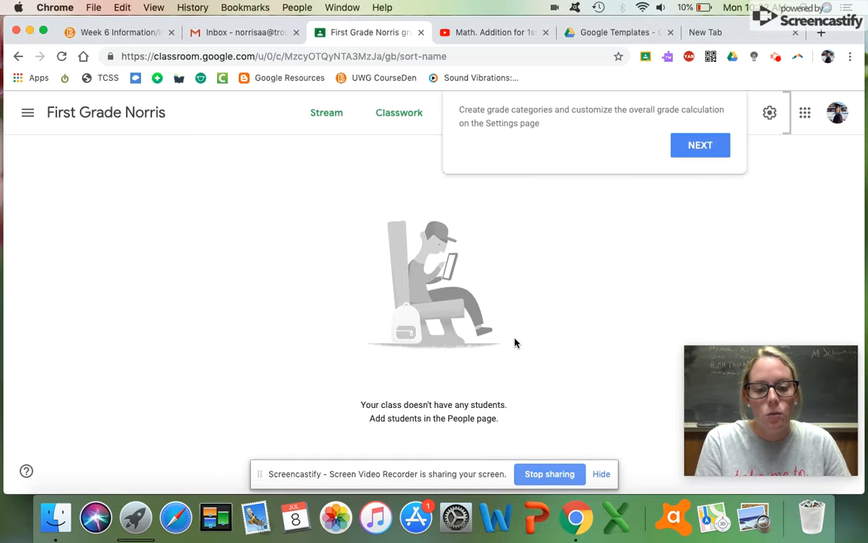
{"action": "left_click", "coordinate": [688, 147]}
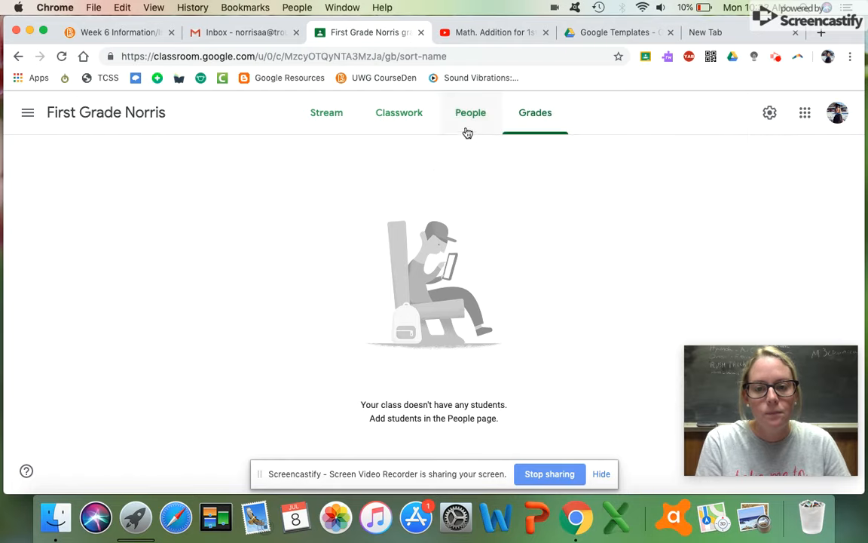
{"action": "left_click", "coordinate": [462, 119]}
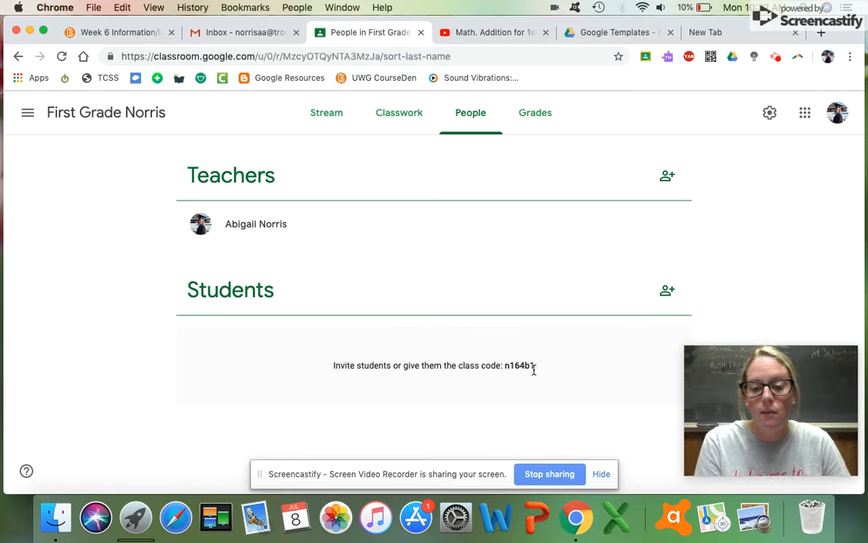
{"action": "left_click", "coordinate": [383, 126]}
{"action": "left_click", "coordinate": [325, 120]}
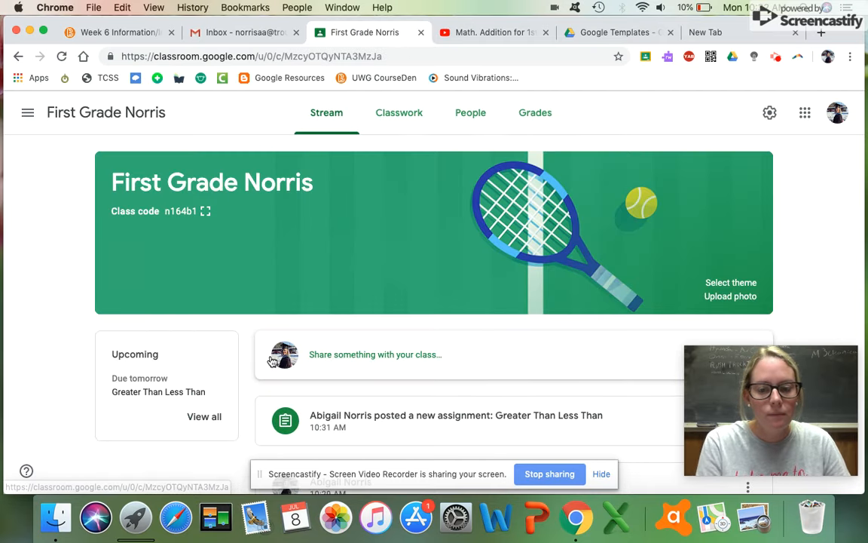
{"action": "scroll", "coordinate": [267, 407], "scroll_direction": "down", "scroll_amount": 3}
{"action": "scroll", "coordinate": [267, 408], "scroll_direction": "down", "scroll_amount": 5}
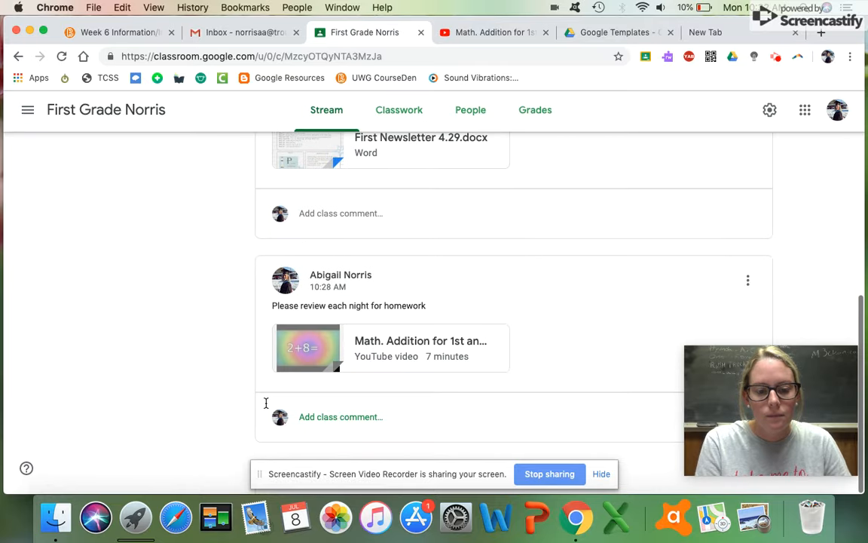
{"action": "scroll", "coordinate": [265, 403], "scroll_direction": "up", "scroll_amount": 10}
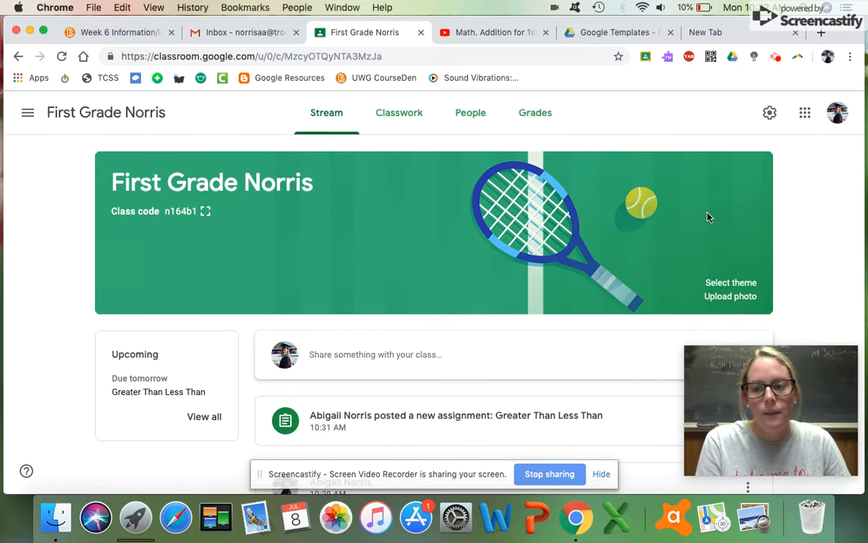
In class settings, keep students able to post and comment on the stream, then close settings.
{"action": "left_click", "coordinate": [769, 113]}
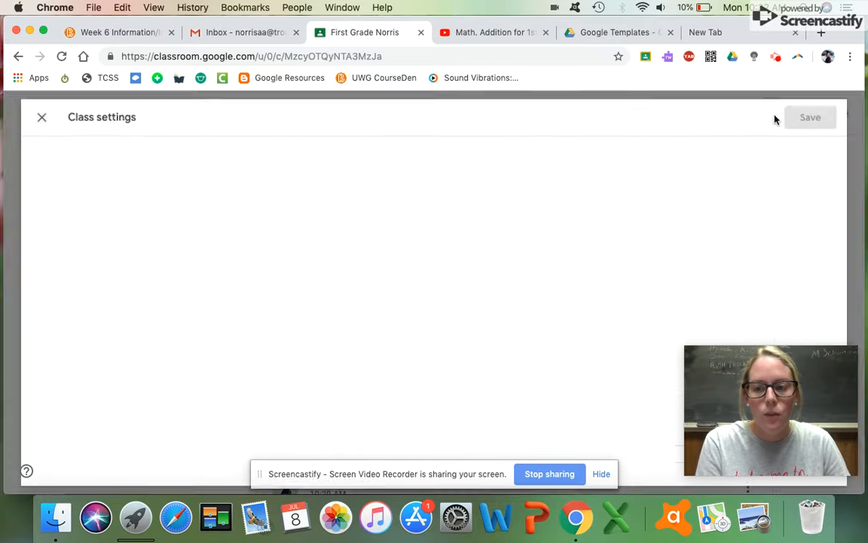
{"action": "scroll", "coordinate": [309, 261], "scroll_direction": "down", "scroll_amount": 8}
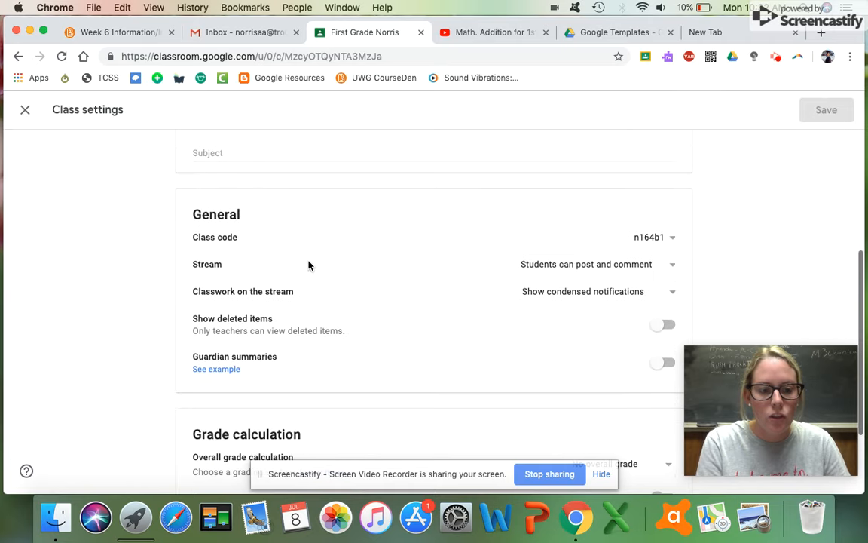
{"action": "scroll", "coordinate": [309, 263], "scroll_direction": "down", "scroll_amount": 1}
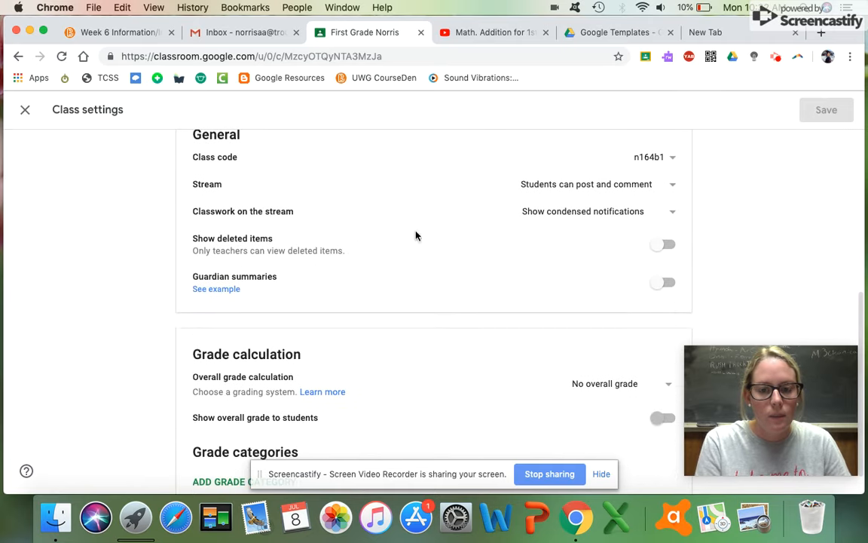
{"action": "left_click", "coordinate": [671, 189]}
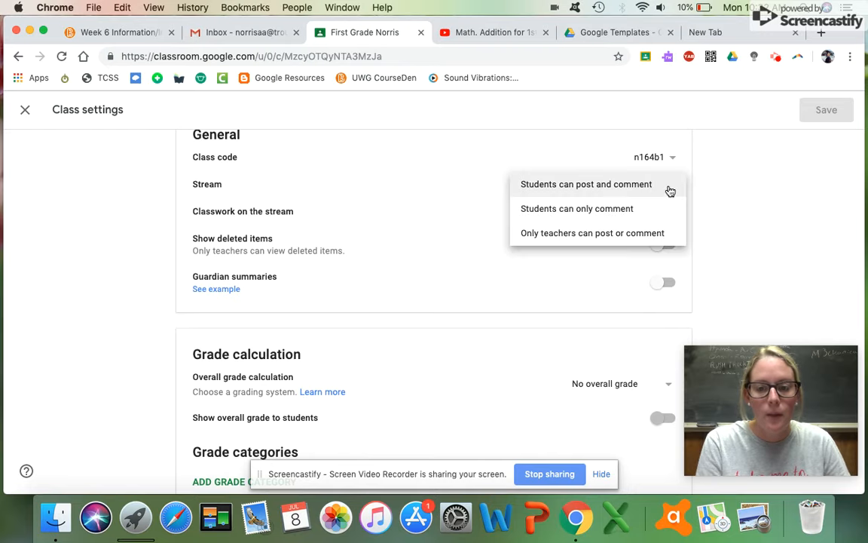
{"action": "left_click", "coordinate": [743, 208]}
{"action": "scroll", "coordinate": [359, 293], "scroll_direction": "down", "scroll_amount": 1}
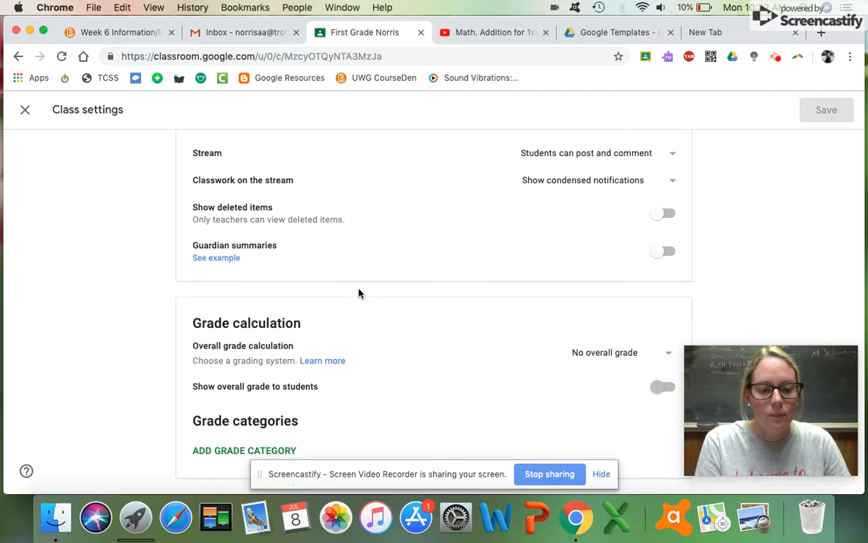
{"action": "scroll", "coordinate": [440, 376], "scroll_direction": "up", "scroll_amount": 5}
{"action": "scroll", "coordinate": [441, 376], "scroll_direction": "up", "scroll_amount": 3}
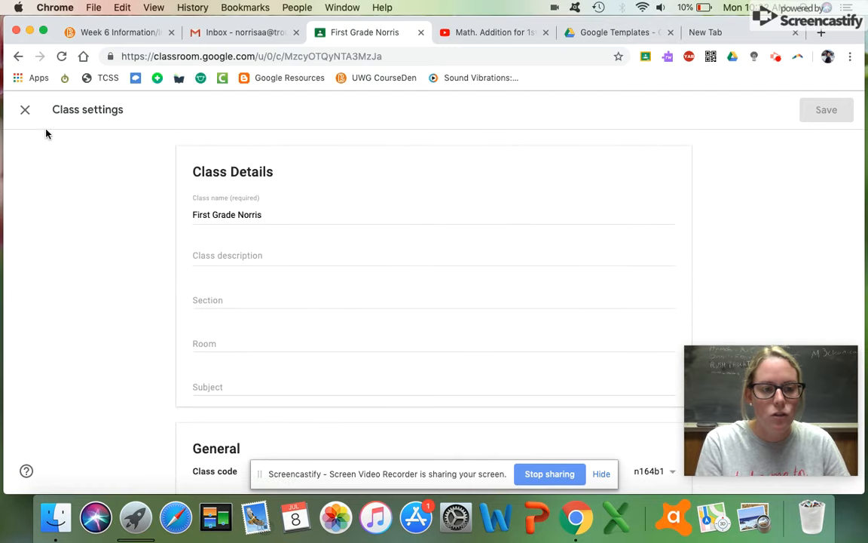
{"action": "left_click", "coordinate": [25, 110]}
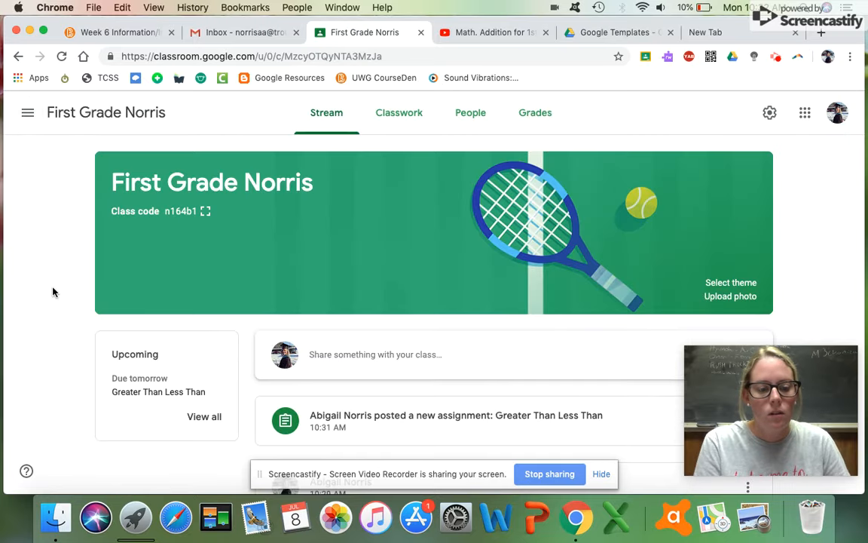
View the Greater Than Less Than assignment on Classwork, then bring the Google Templates Drive folder forward.
{"action": "scroll", "coordinate": [79, 333], "scroll_direction": "down", "scroll_amount": 5}
{"action": "scroll", "coordinate": [80, 333], "scroll_direction": "up", "scroll_amount": 5}
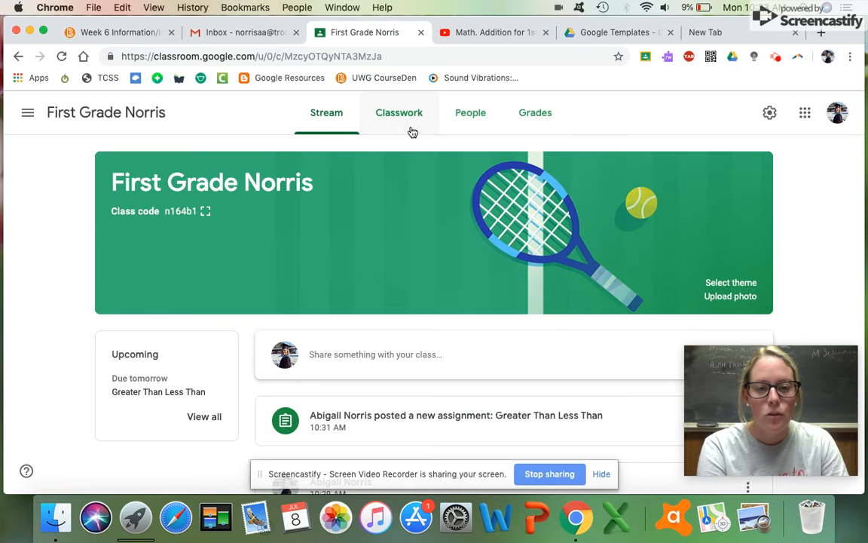
{"action": "left_click", "coordinate": [383, 113]}
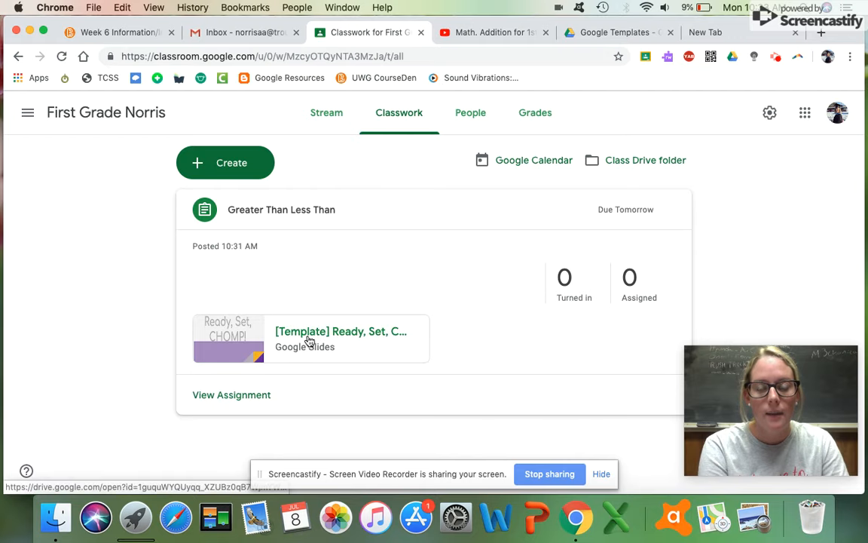
{"action": "left_click", "coordinate": [594, 32]}
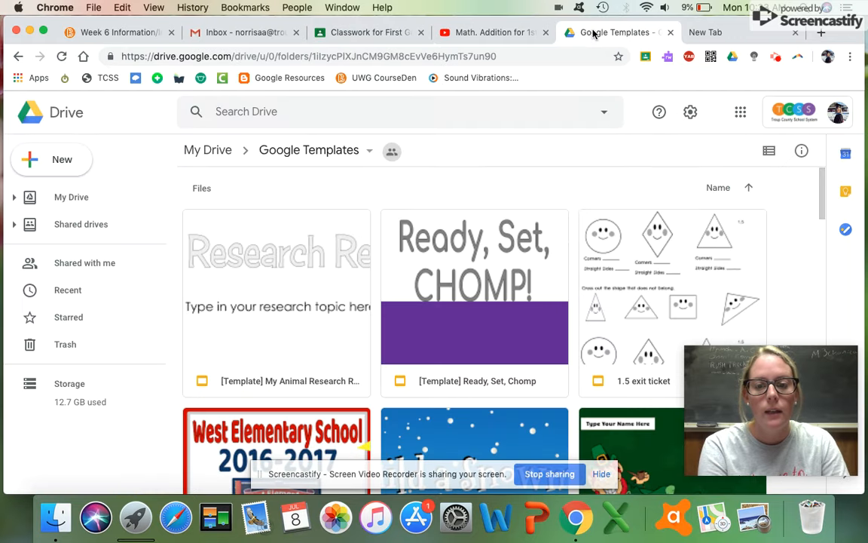
Open My Drive's Animal Research folder and browse the students' My Animal Research slide copies.
{"action": "left_click", "coordinate": [95, 206]}
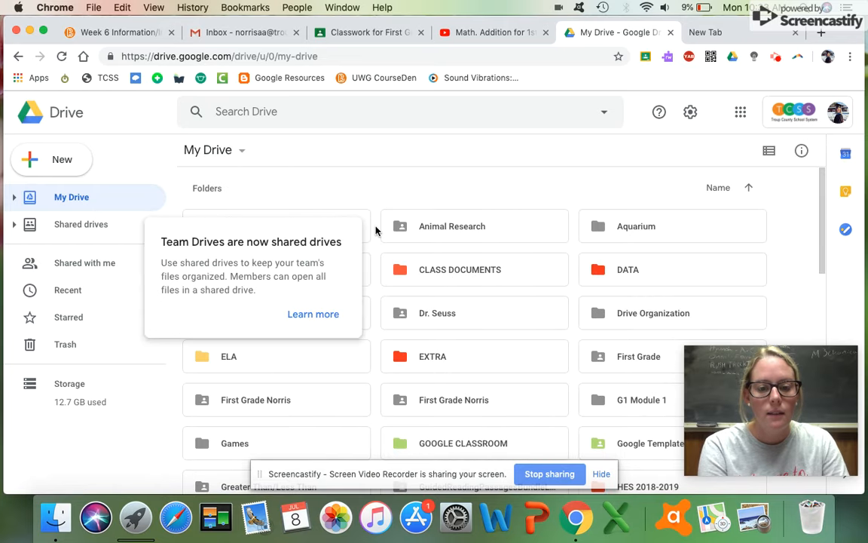
{"action": "double_click", "coordinate": [471, 228]}
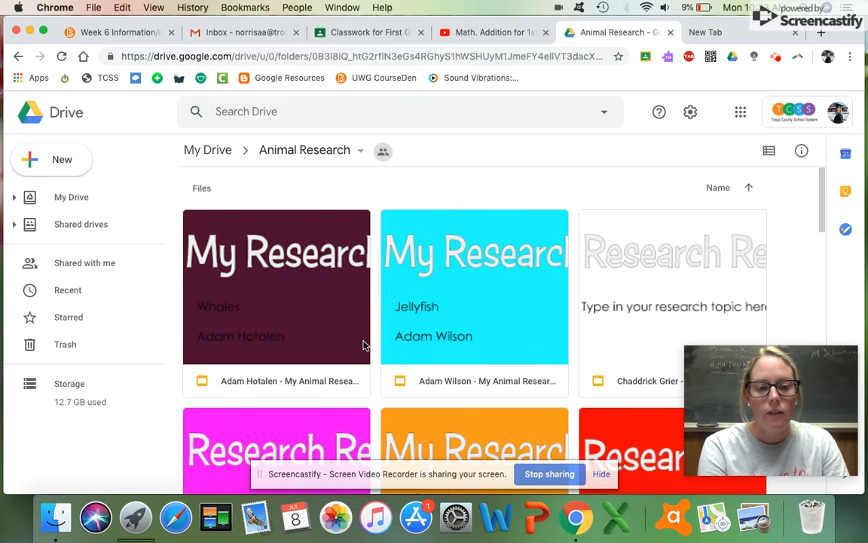
{"action": "scroll", "coordinate": [364, 345], "scroll_direction": "down", "scroll_amount": 5}
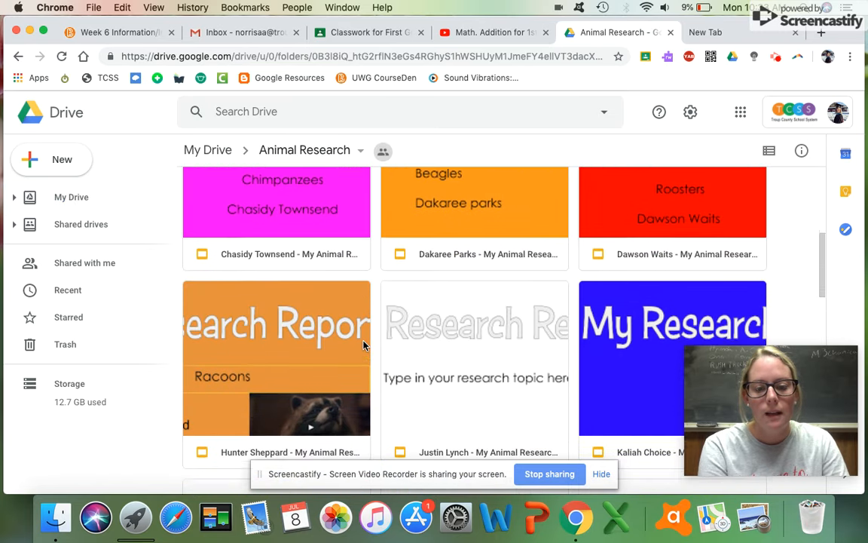
{"action": "scroll", "coordinate": [363, 345], "scroll_direction": "down", "scroll_amount": 10}
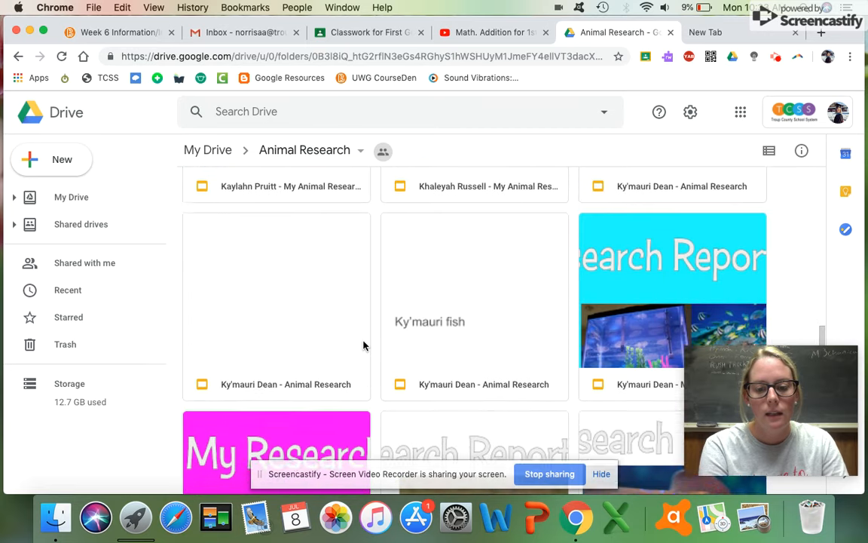
{"action": "scroll", "coordinate": [363, 345], "scroll_direction": "down", "scroll_amount": 6}
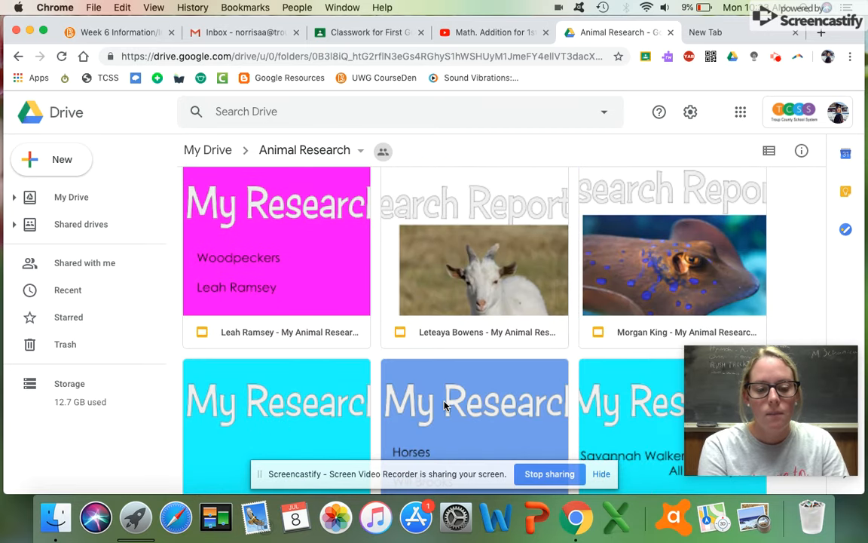
{"action": "scroll", "coordinate": [446, 407], "scroll_direction": "down", "scroll_amount": 6}
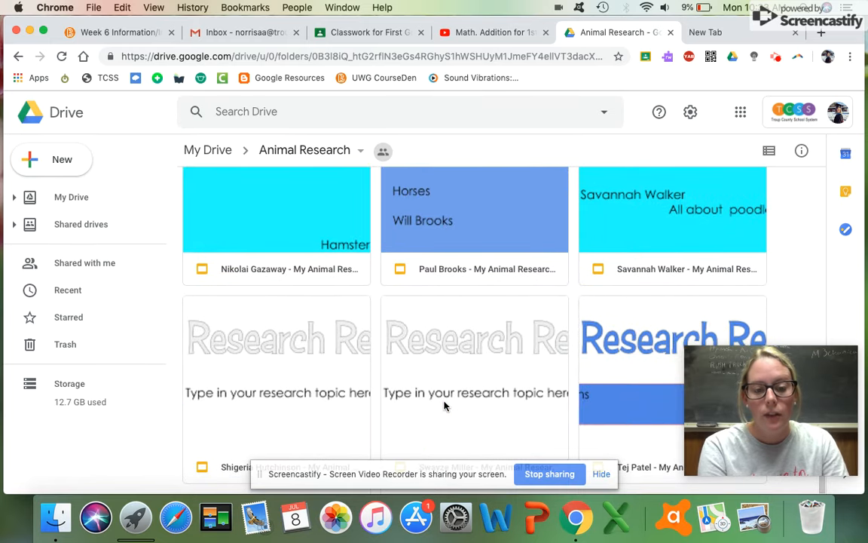
{"action": "scroll", "coordinate": [388, 359], "scroll_direction": "up", "scroll_amount": 10}
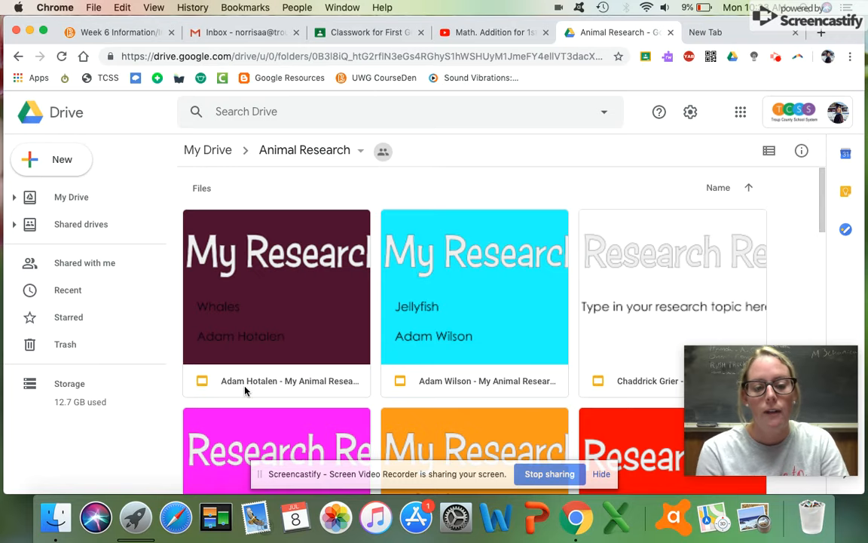
{"action": "scroll", "coordinate": [498, 309], "scroll_direction": "down", "scroll_amount": 4}
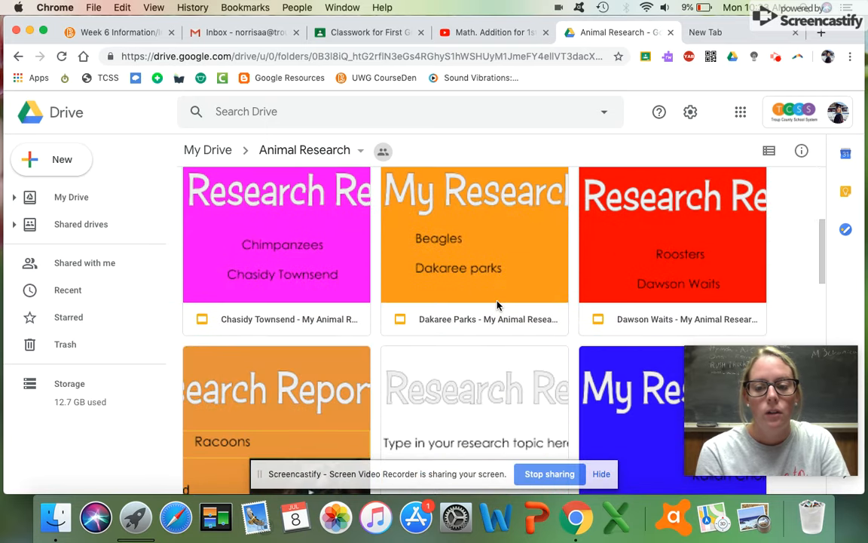
{"action": "scroll", "coordinate": [496, 306], "scroll_direction": "down", "scroll_amount": 12}
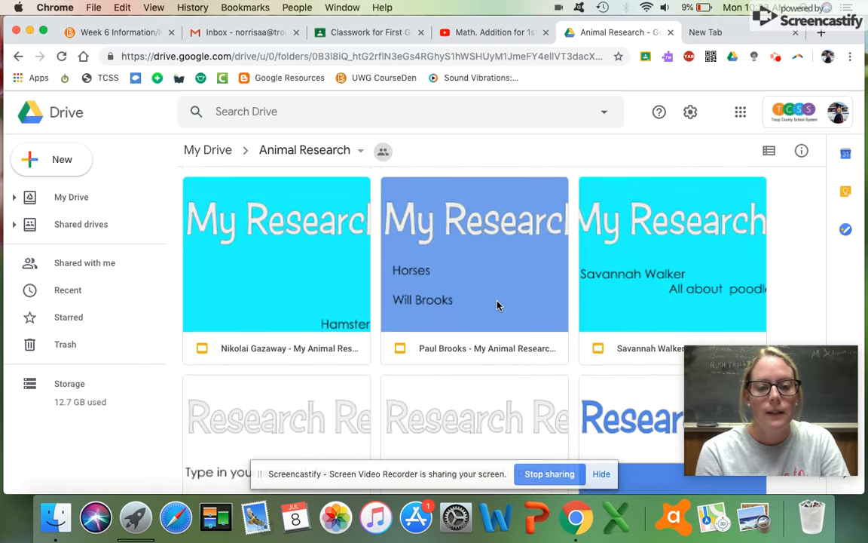
{"action": "scroll", "coordinate": [497, 305], "scroll_direction": "down", "scroll_amount": 7}
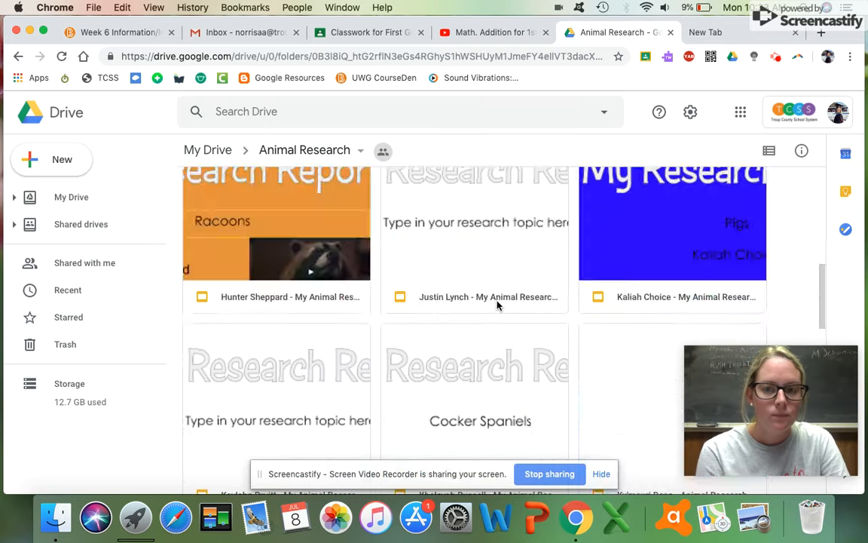
{"action": "scroll", "coordinate": [496, 305], "scroll_direction": "up", "scroll_amount": 20}
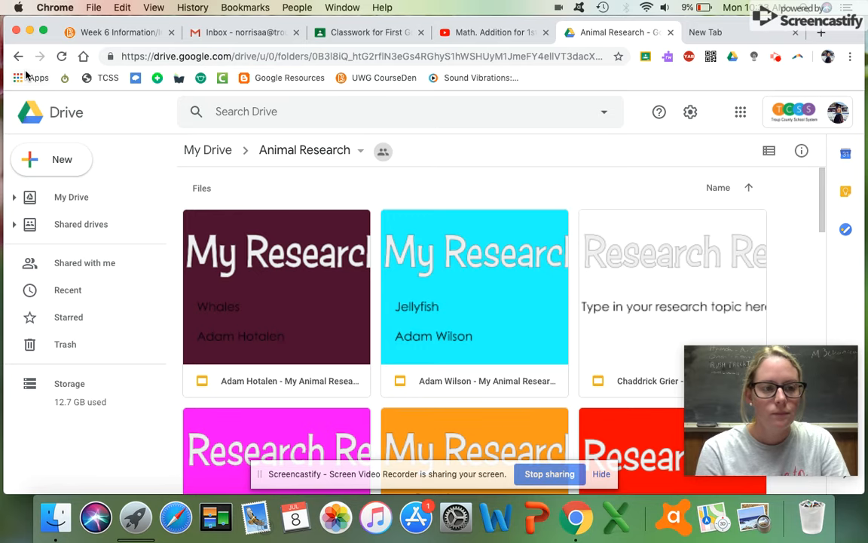
Go back to My Drive and reopen the Google Templates folder.
{"action": "left_click", "coordinate": [18, 56]}
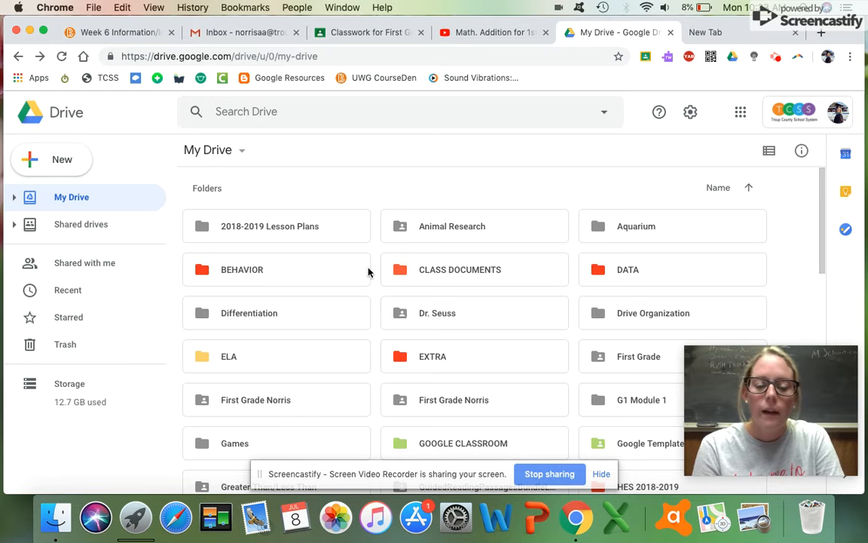
{"action": "scroll", "coordinate": [367, 358], "scroll_direction": "down", "scroll_amount": 2}
{"action": "scroll", "coordinate": [367, 358], "scroll_direction": "up", "scroll_amount": 2}
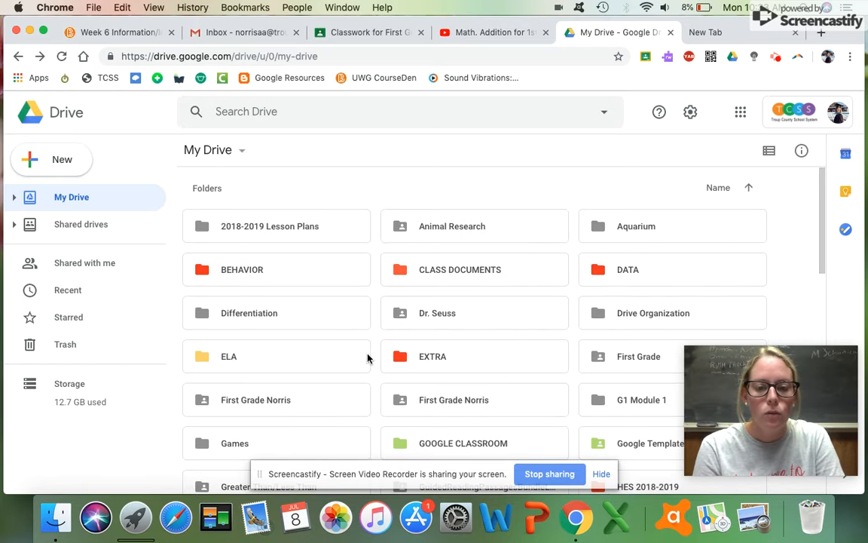
{"action": "scroll", "coordinate": [285, 390], "scroll_direction": "down", "scroll_amount": 3}
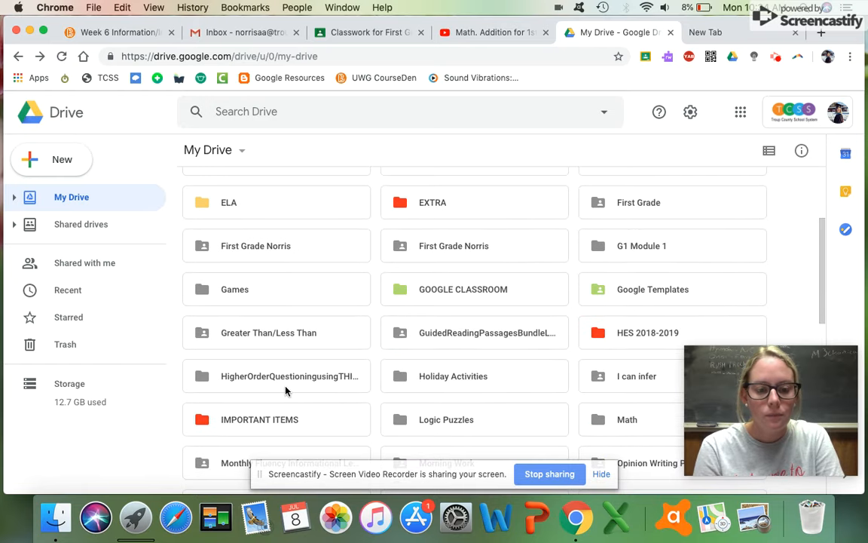
{"action": "scroll", "coordinate": [285, 389], "scroll_direction": "down", "scroll_amount": 4}
{"action": "scroll", "coordinate": [287, 387], "scroll_direction": "up", "scroll_amount": 2}
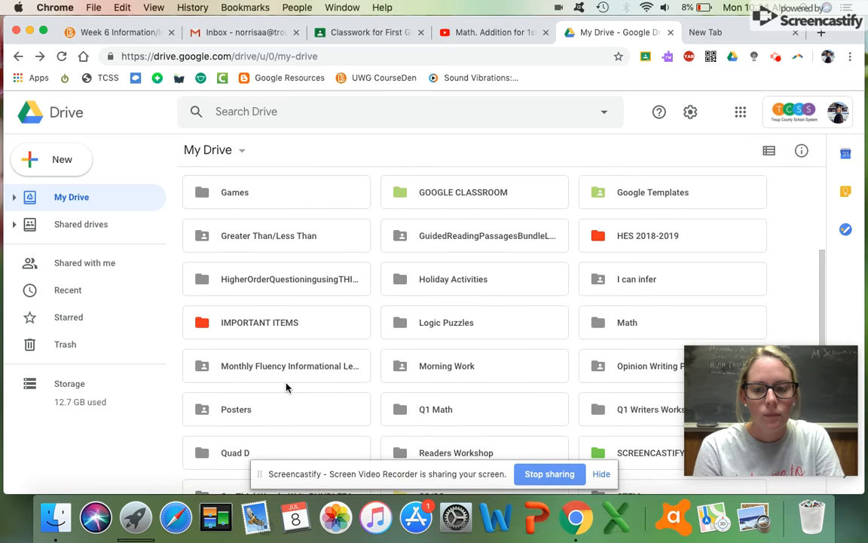
{"action": "left_click", "coordinate": [654, 203]}
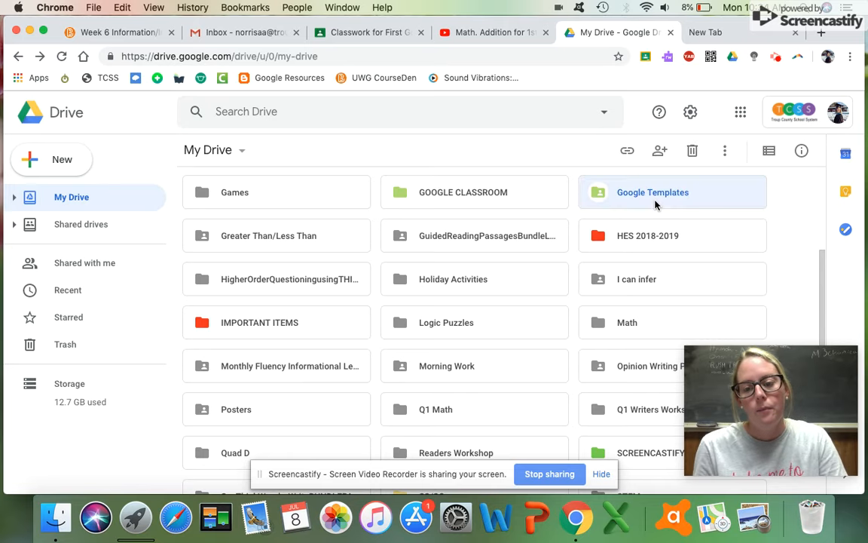
{"action": "double_click", "coordinate": [655, 204]}
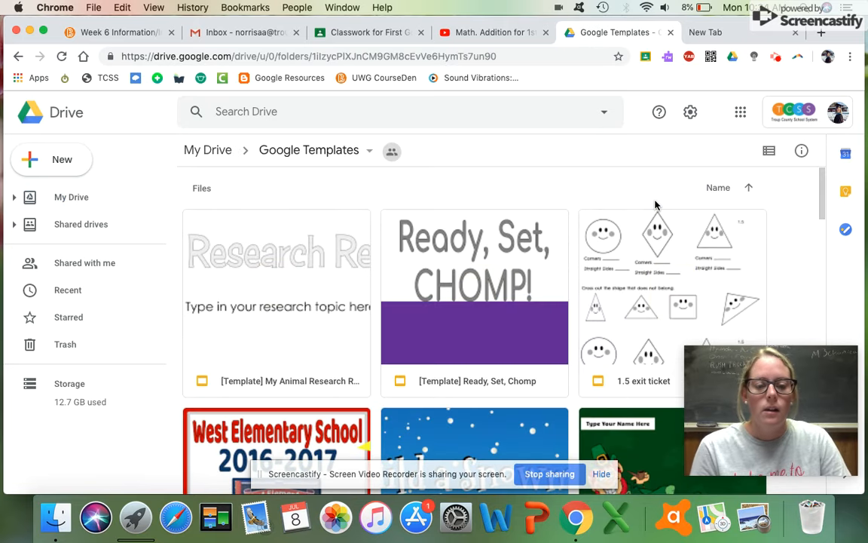
Check the Google apps list, then return to the First Grade Norris Classwork page.
{"action": "left_click", "coordinate": [741, 112]}
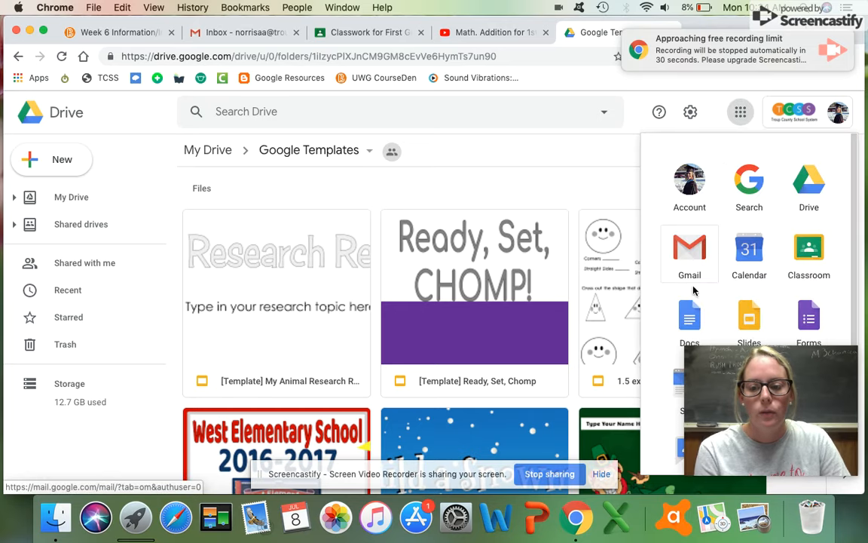
{"action": "scroll", "coordinate": [693, 290], "scroll_direction": "down", "scroll_amount": 1}
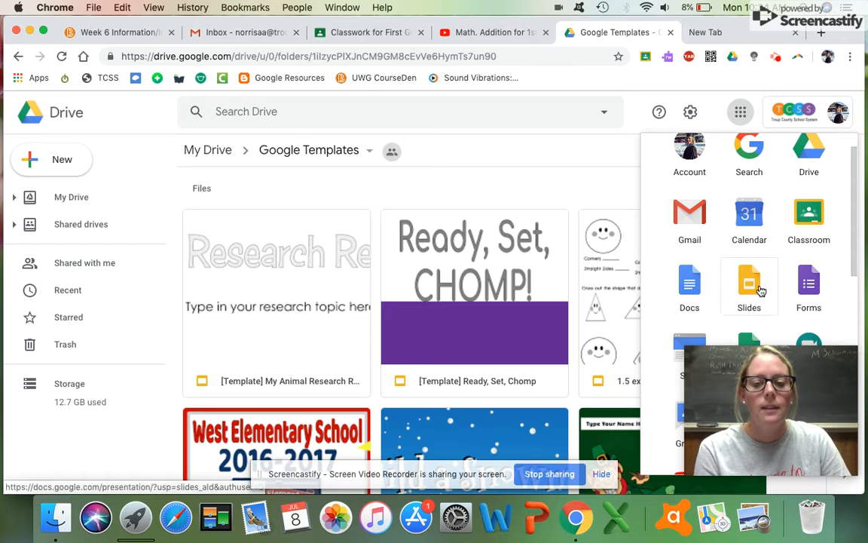
{"action": "left_click", "coordinate": [368, 32]}
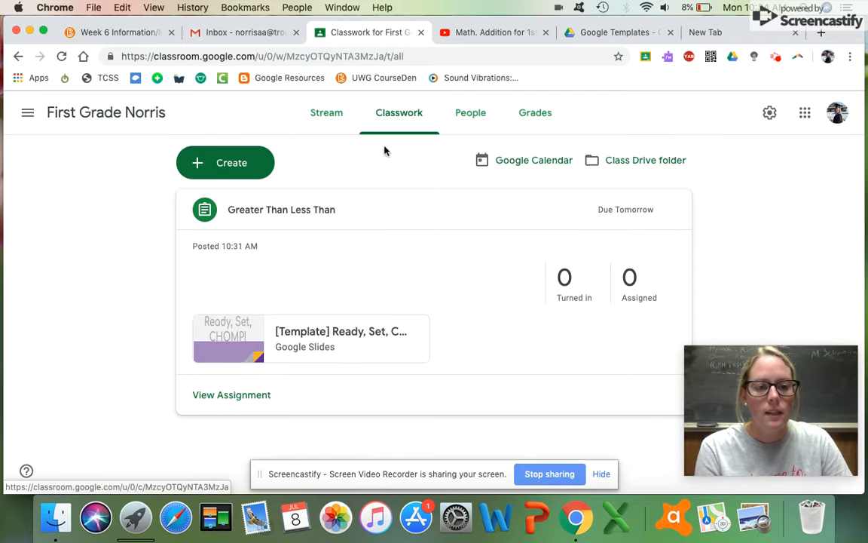
Revisit the class Stream, then switch to the New Tab and bring up the Screencastify controls.
{"action": "left_click", "coordinate": [325, 113]}
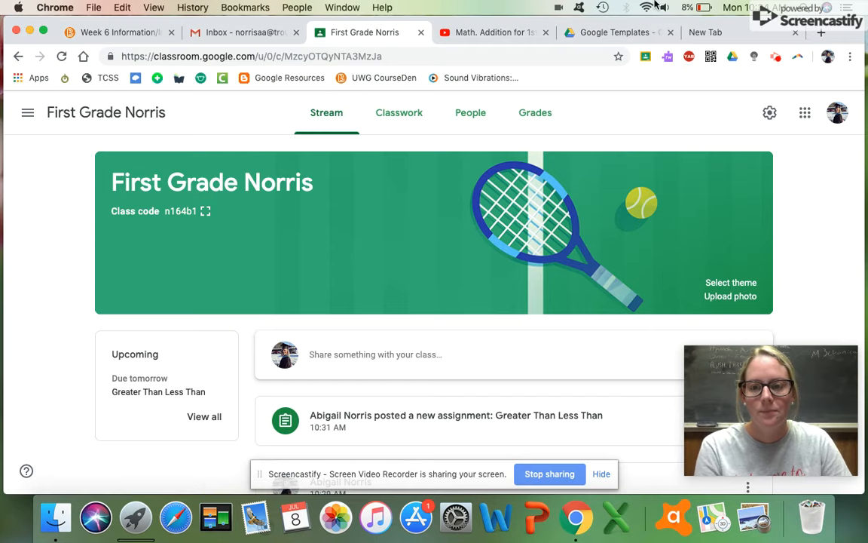
{"action": "left_click", "coordinate": [688, 34]}
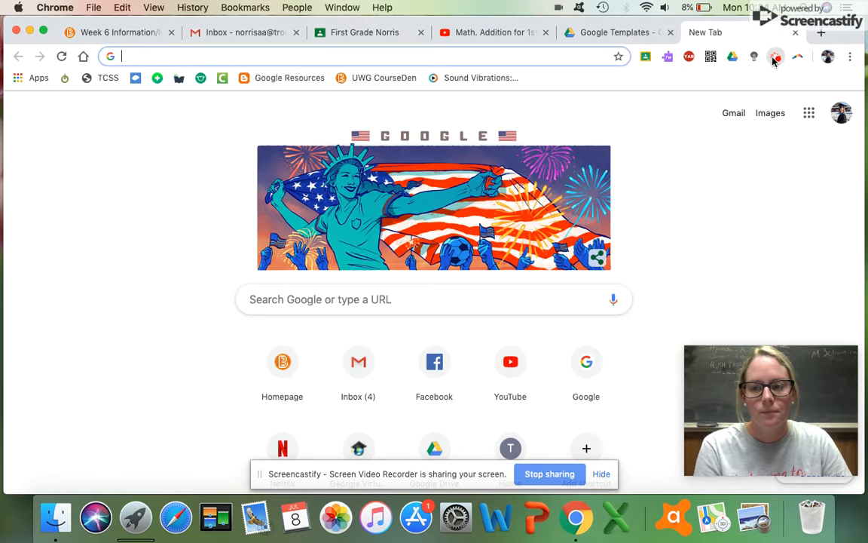
{"action": "left_click", "coordinate": [776, 57]}
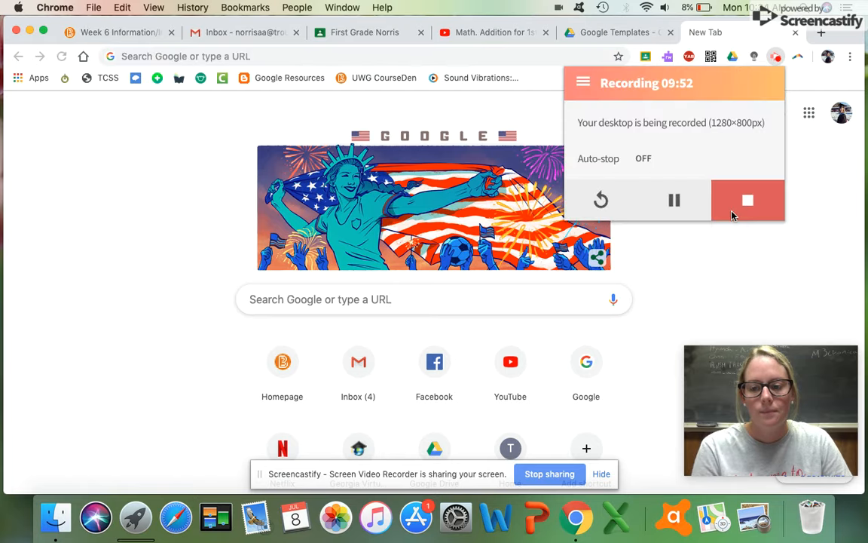